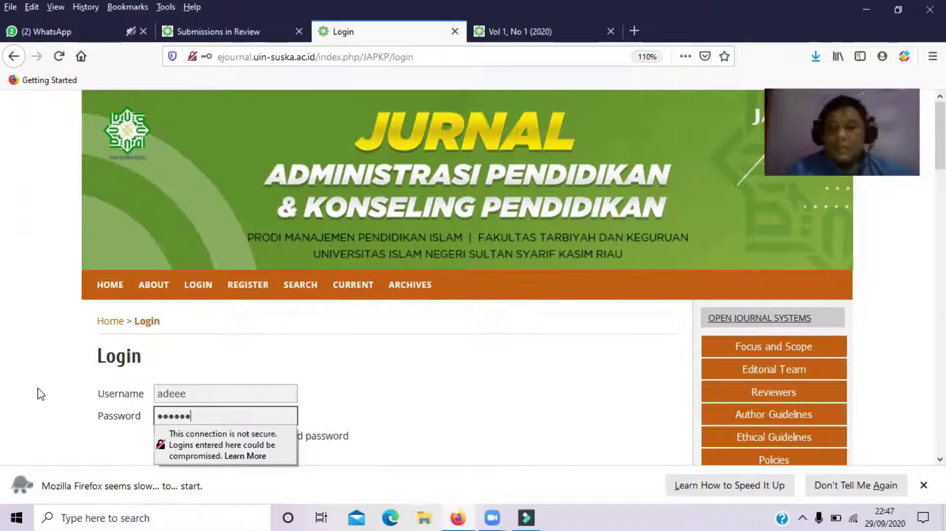
Log in to the journal account, decline saving the login in the browser, and open the author's active submissions.
key("Return")
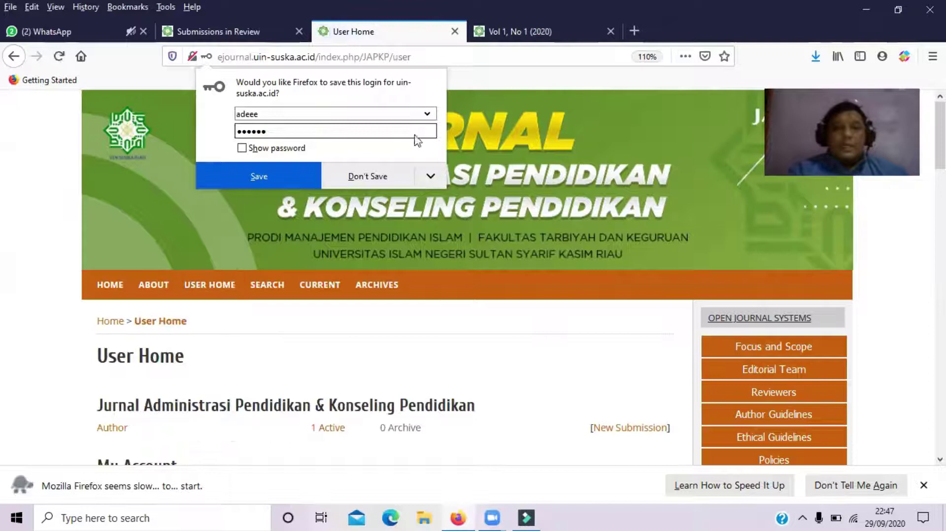
left_click(381, 179)
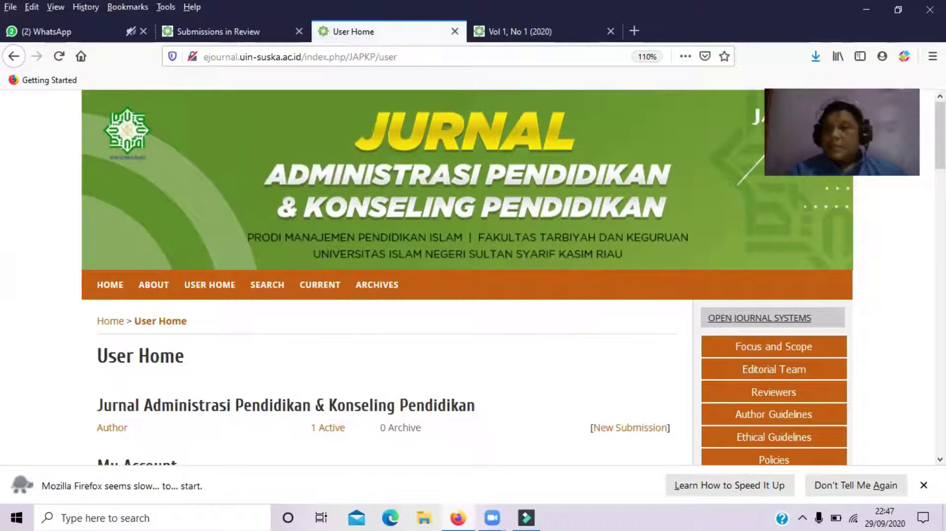
scroll(467, 276, "down", 2)
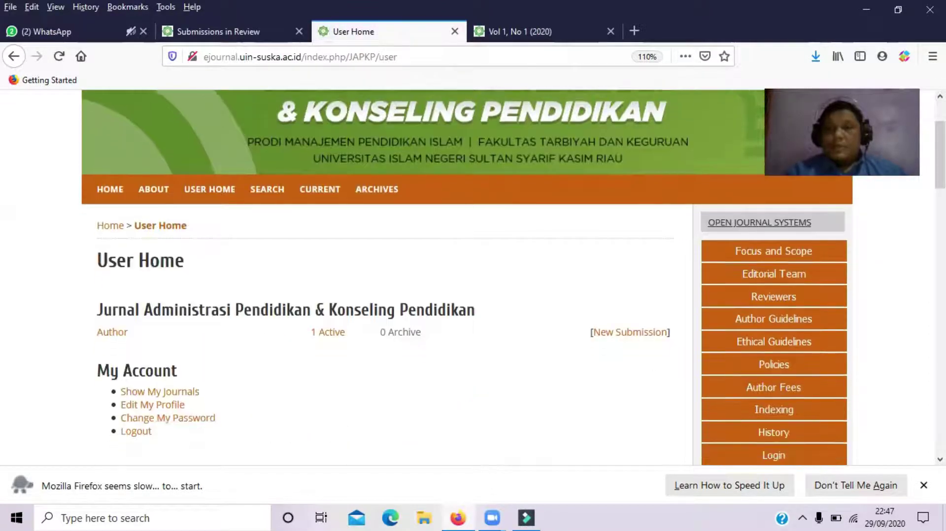
left_click(328, 338)
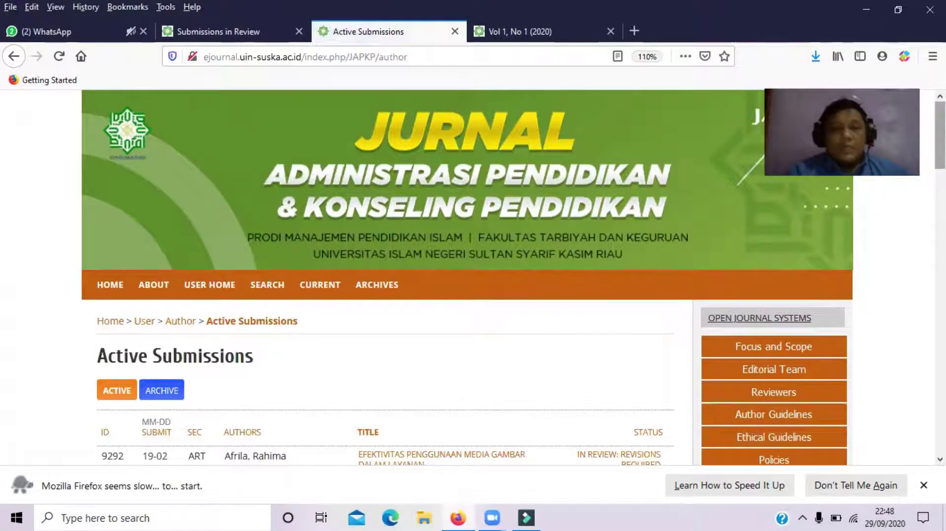
Open the summary of the only active submission, whose status is In Review, and highlight its title.
scroll(591, 268, "down", 4)
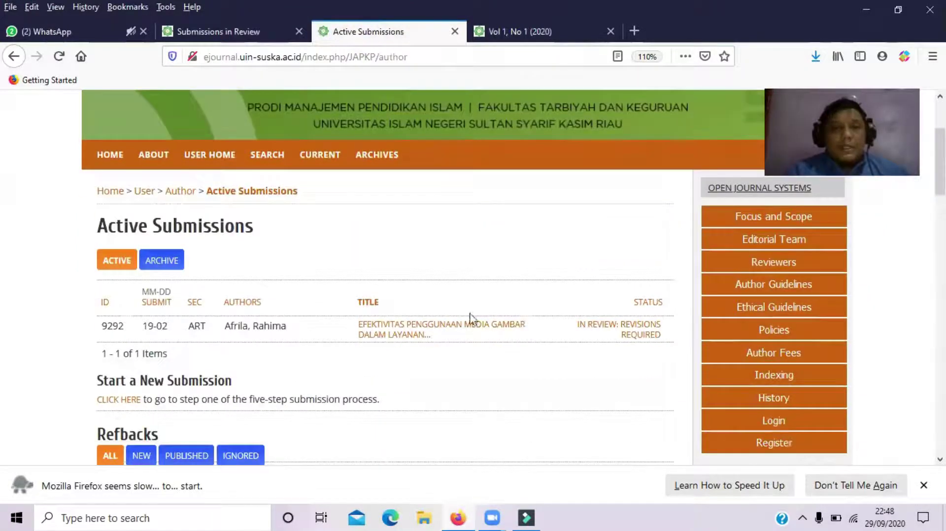
left_click(398, 337)
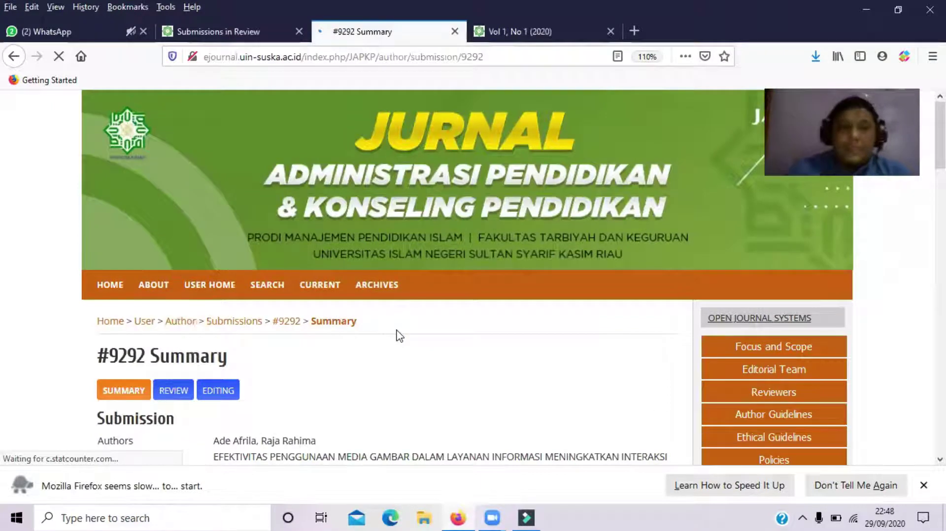
scroll(940, 148, "down", 5)
scroll(357, 261, "up", 1)
left_click_drag(376, 261, 249, 236)
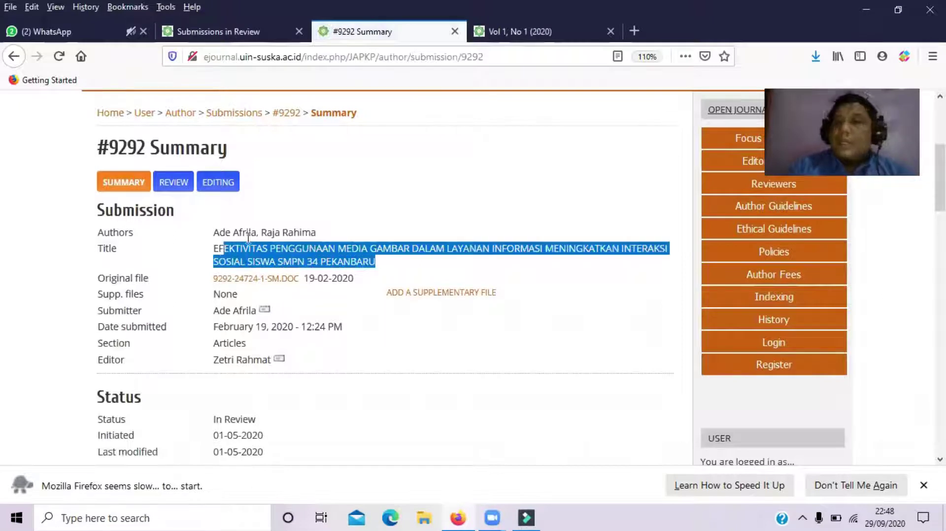
Open the journal archives in a separate tab and view the table of contents of Vol 1, No 1 (2020).
scroll(249, 238, "up", 3)
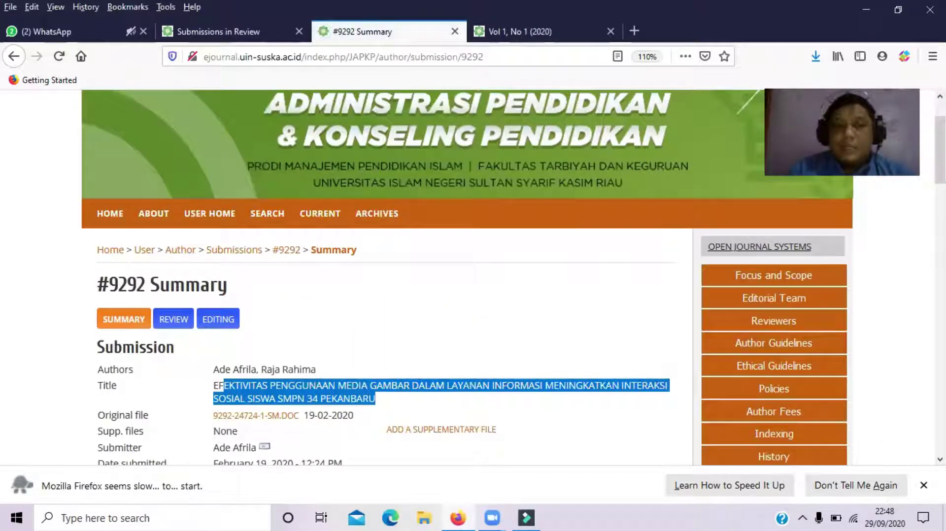
left_click(414, 230)
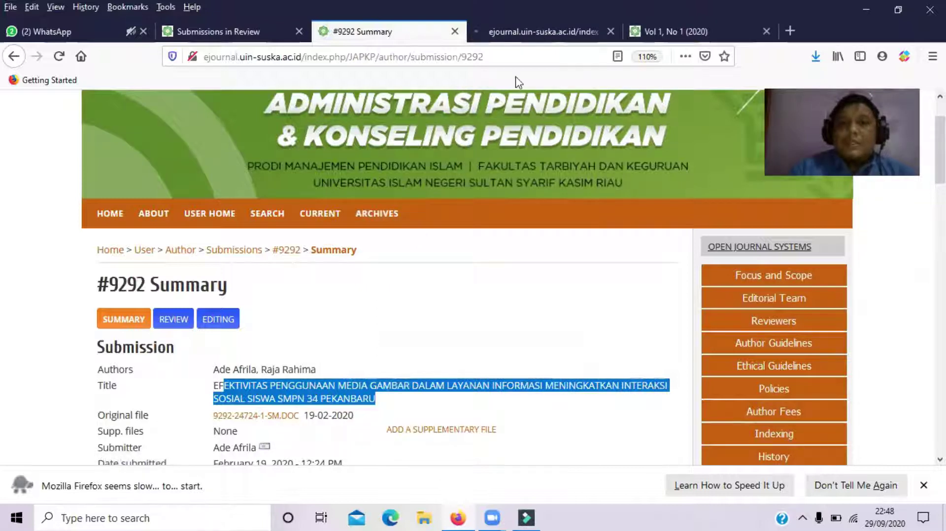
left_click(523, 33)
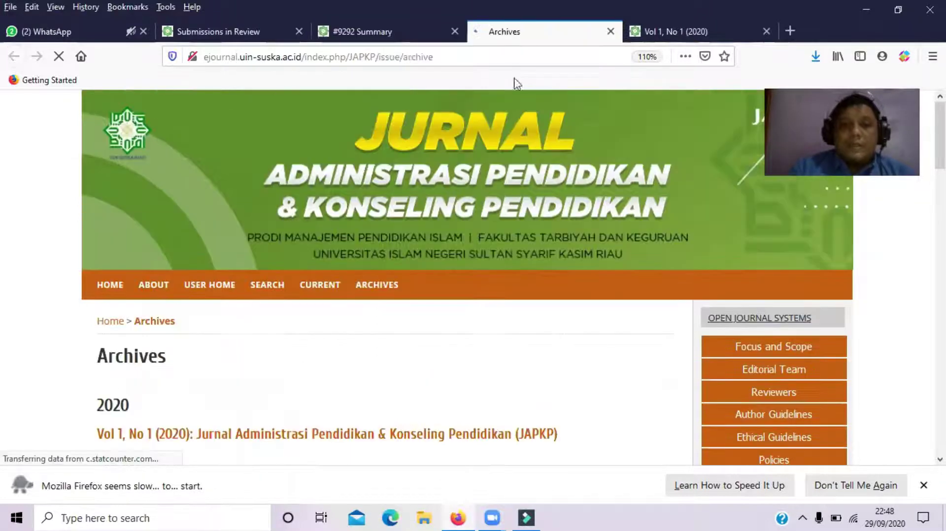
left_click(480, 435)
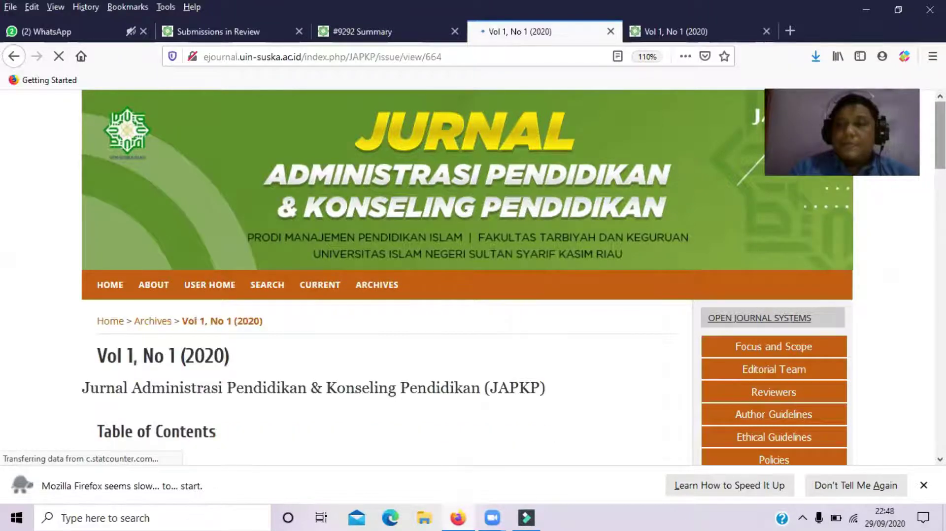
scroll(378, 276, "down", 5)
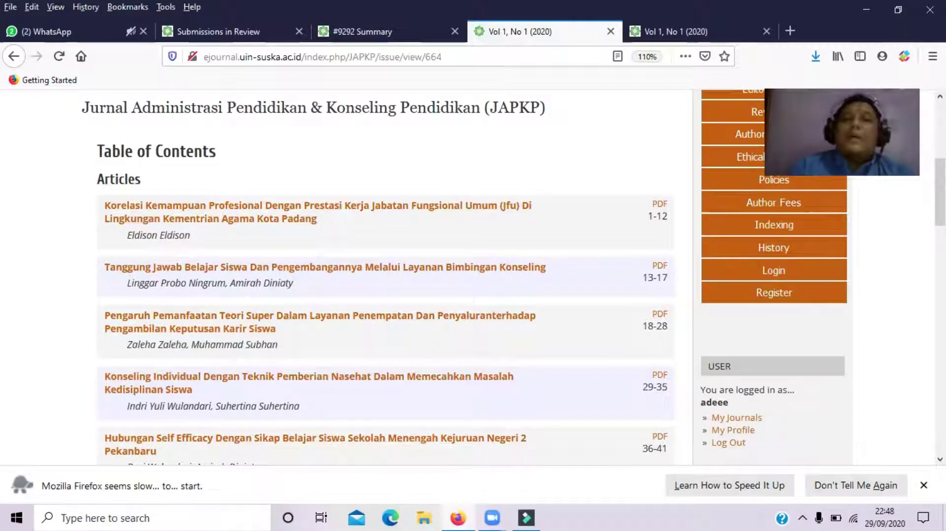
Return to the submission summary and open its metadata for editing.
left_click(431, 33)
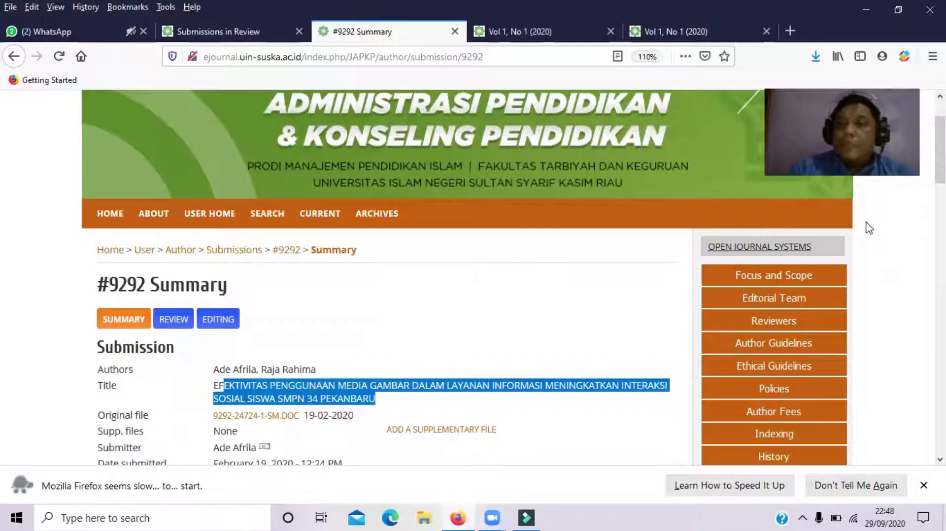
scroll(869, 228, "down", 6)
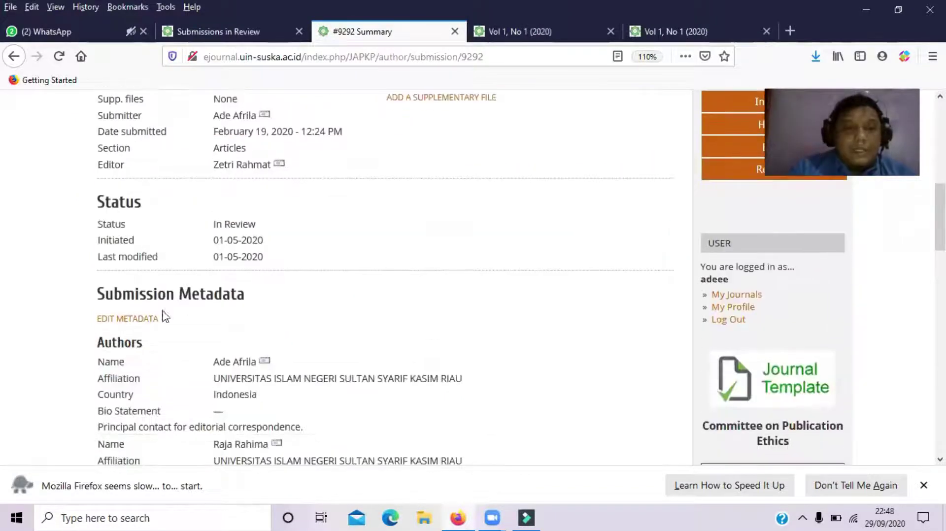
left_click(142, 323)
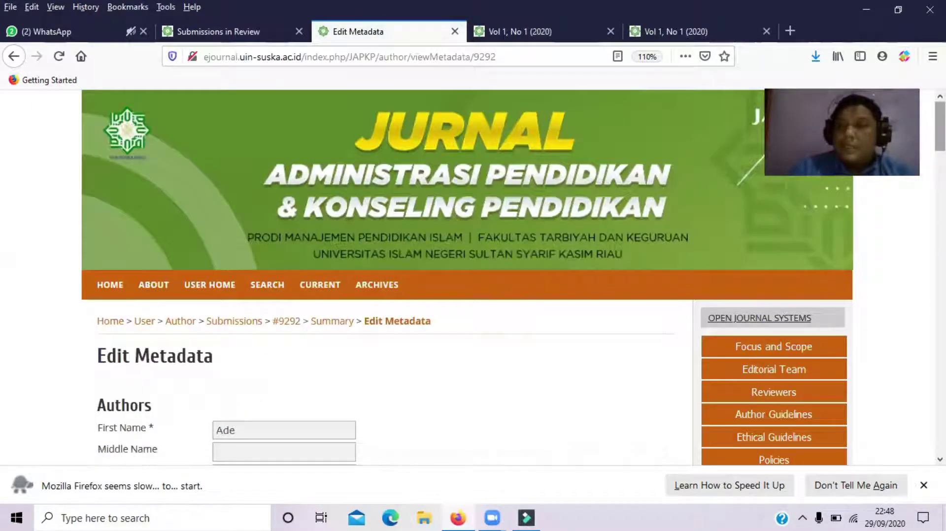
Add another author to the submission and enter the author's first name and last name.
scroll(473, 276, "down", 5)
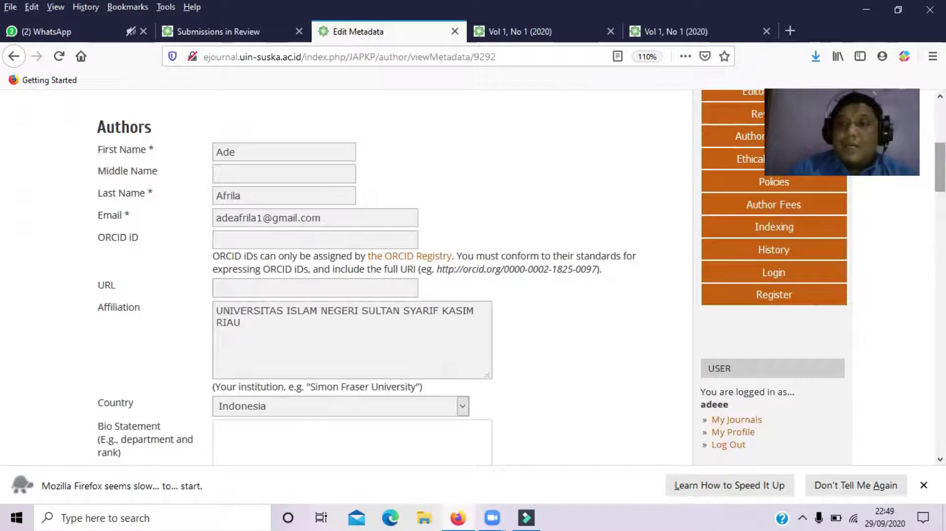
scroll(344, 276, "down", 3)
scroll(345, 276, "up", 1)
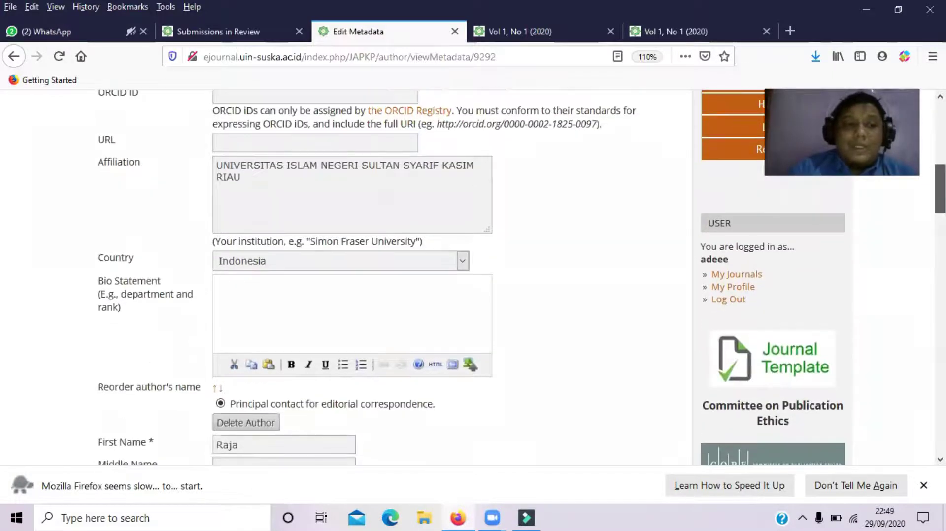
scroll(91, 234, "down", 5)
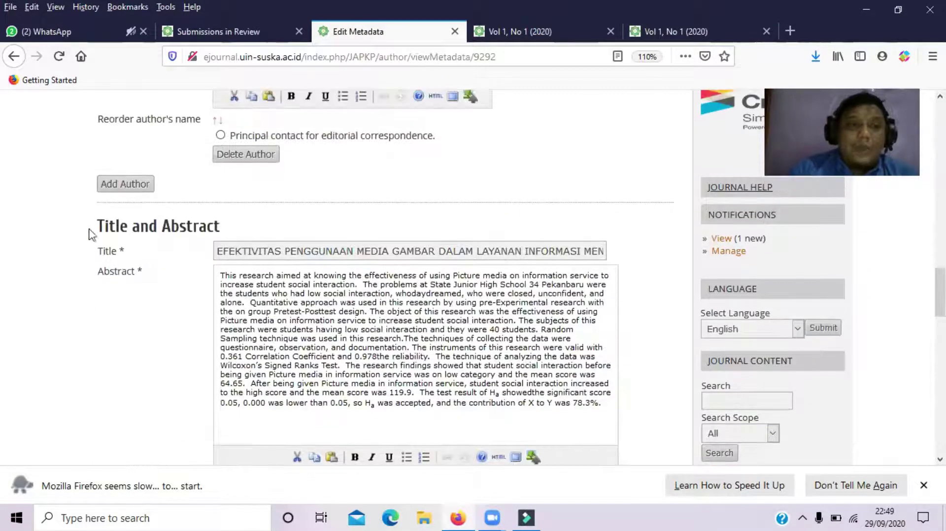
left_click(134, 189)
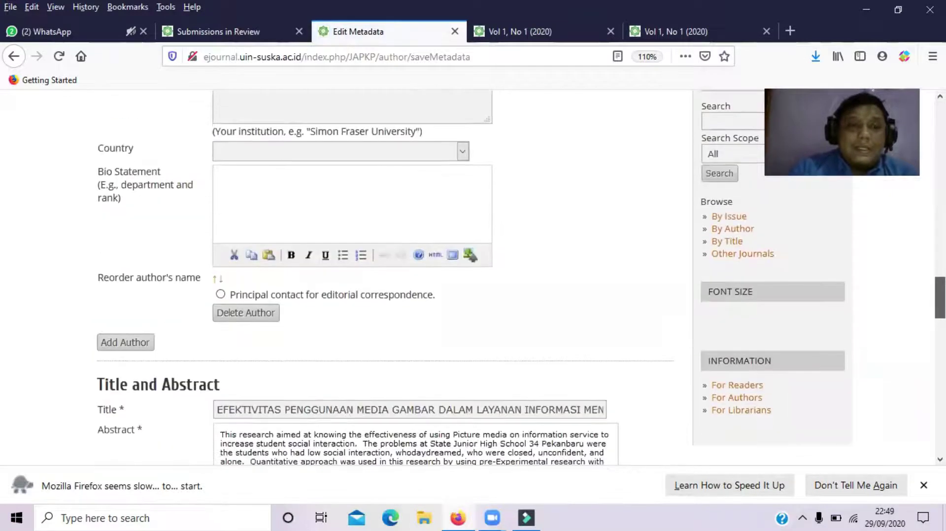
left_click(261, 230)
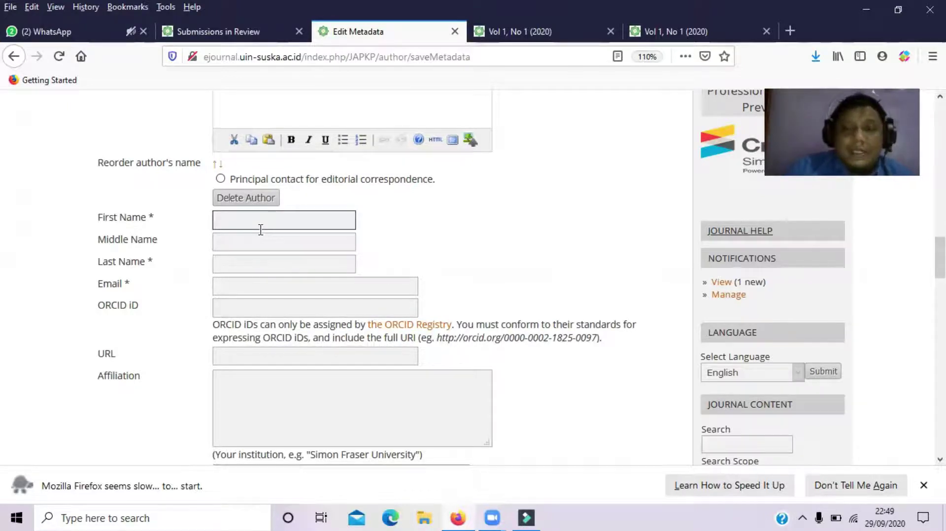
type("fahli")
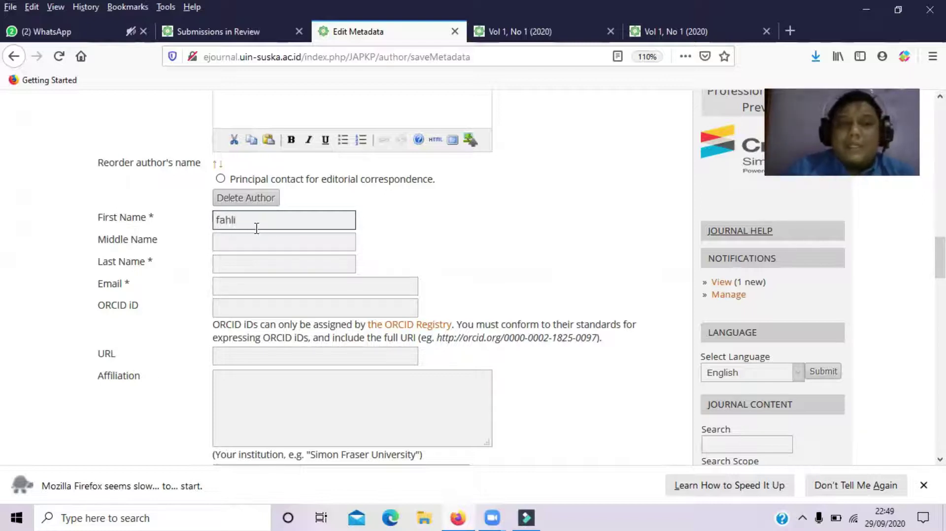
left_click(241, 260)
type("fahli")
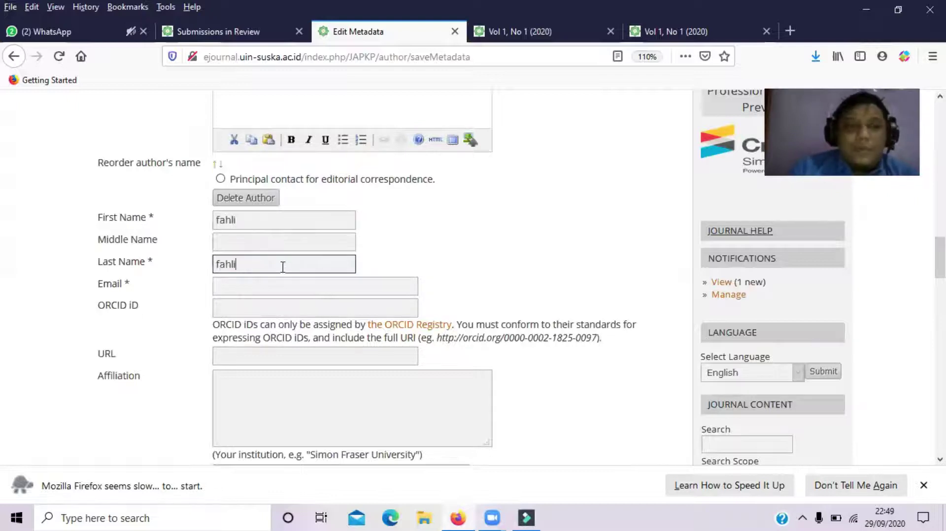
Go through the new author's Email, URL and Affiliation fields, highlighting the URL label.
left_click(273, 282)
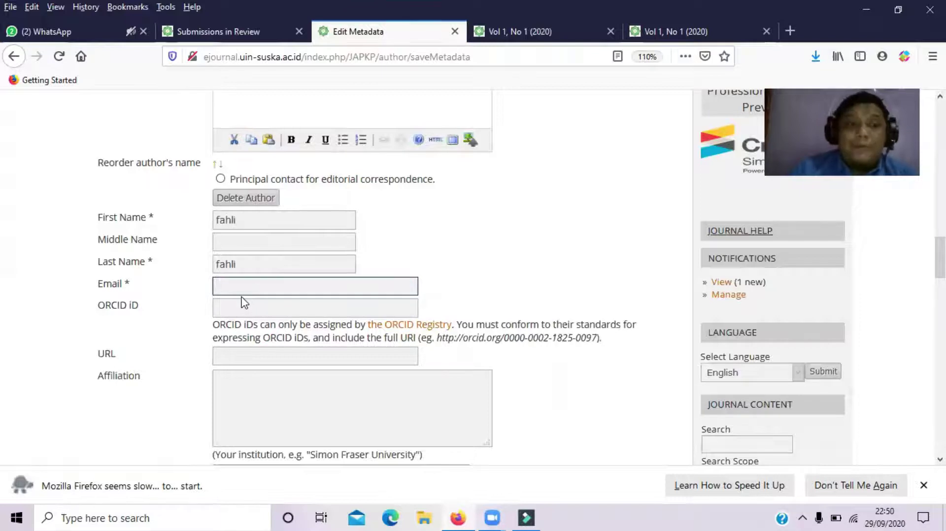
left_click(266, 359)
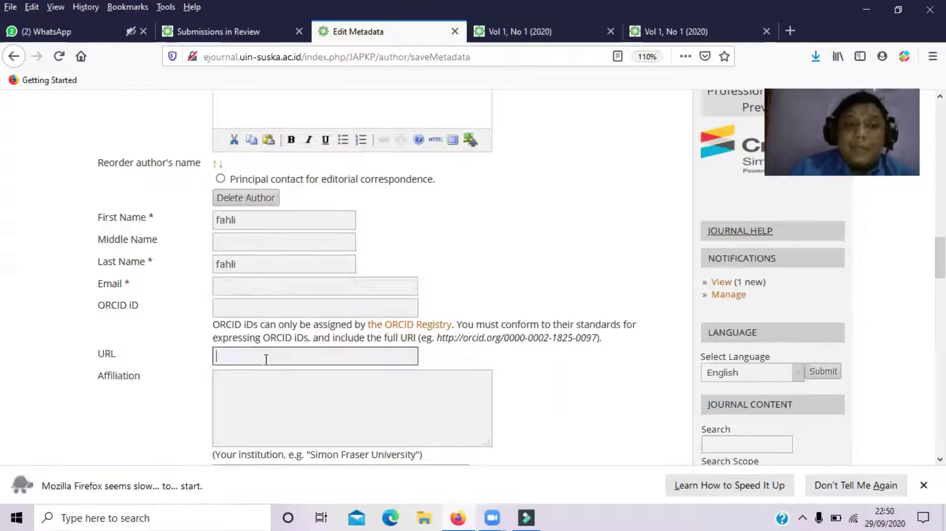
left_click_drag(117, 353, 91, 358)
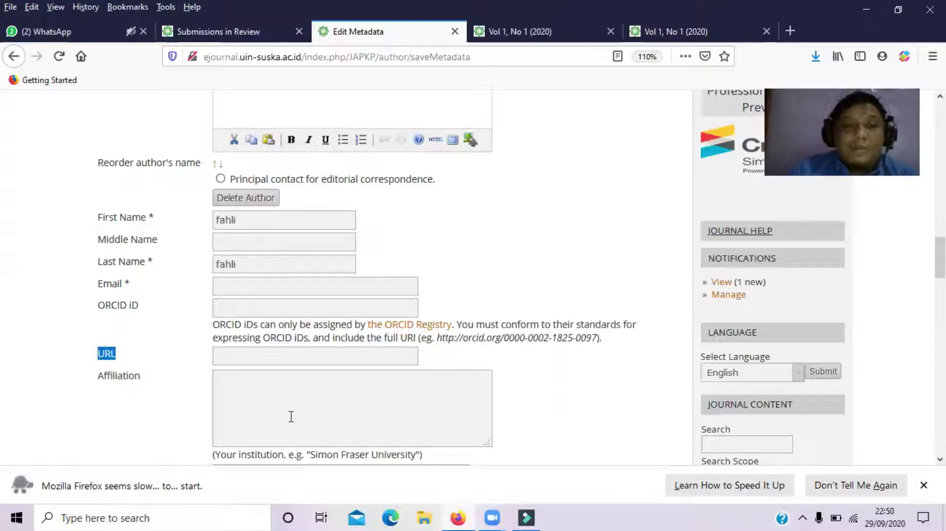
left_click(284, 400)
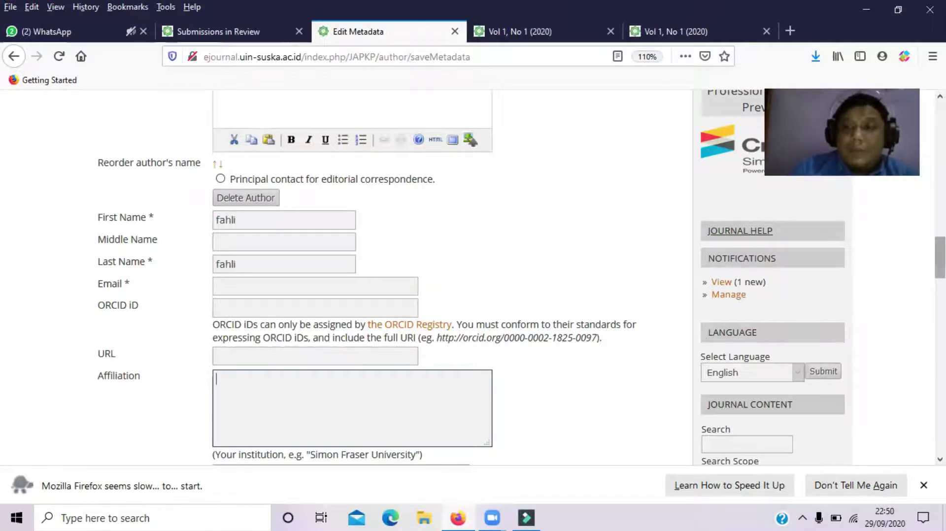
Highlight the second author's whole affiliation text as an example of the required institution name.
scroll(940, 257, "up", 5)
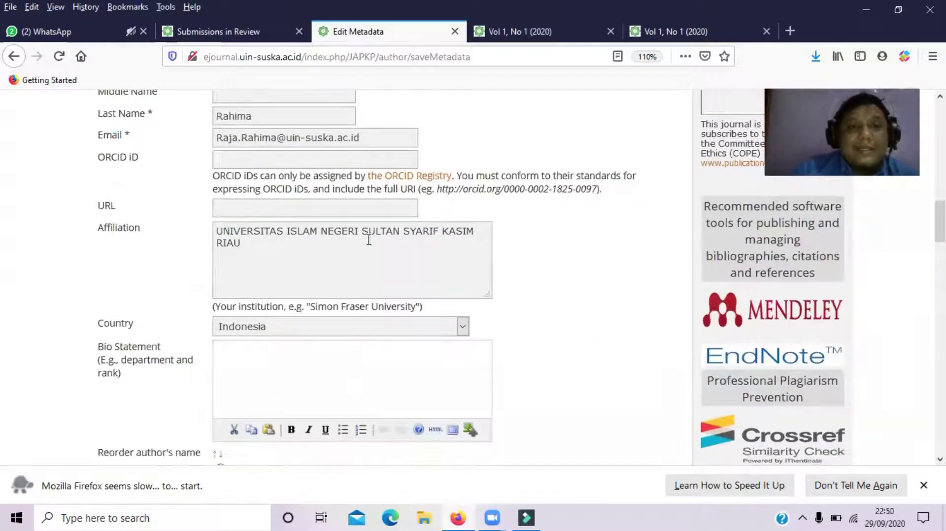
left_click(217, 232)
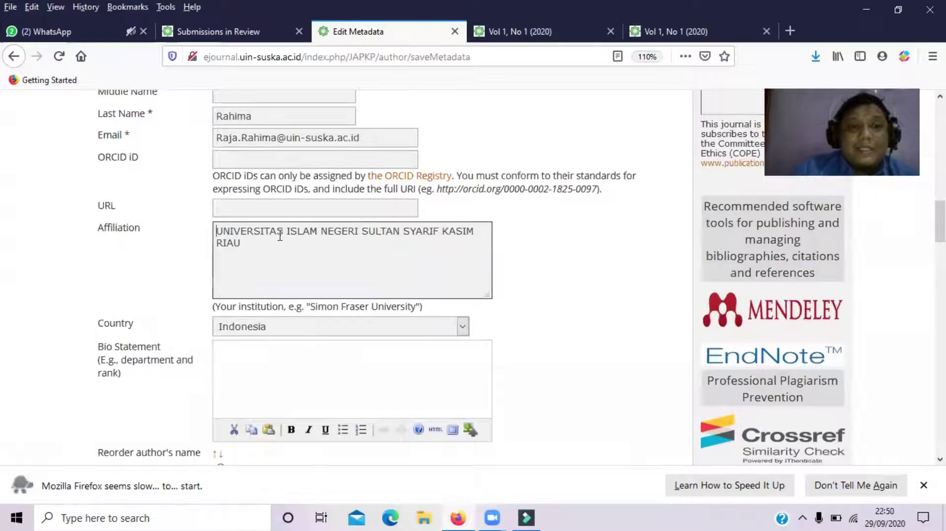
left_click(301, 232, "shift")
left_click(305, 244, "shift")
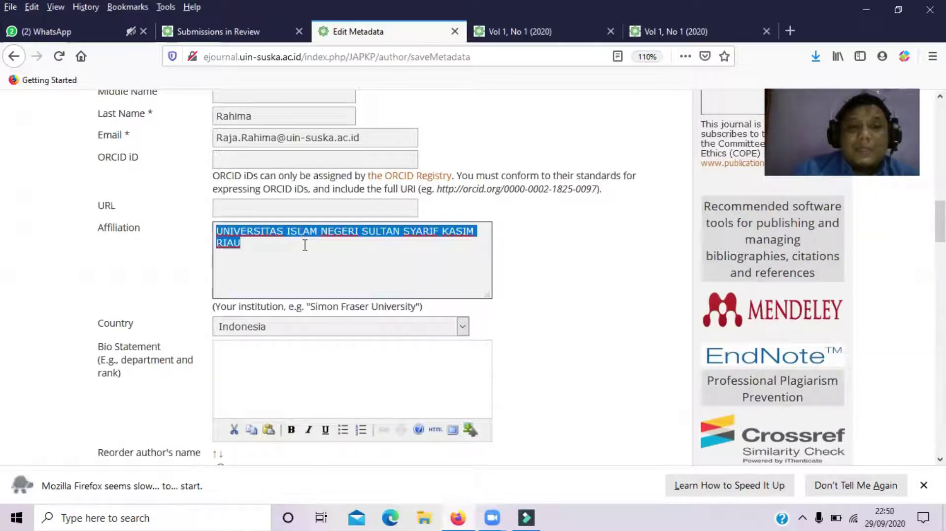
Inspect the Country field of the newly added author without choosing a country.
left_click_drag(939, 221, 940, 306)
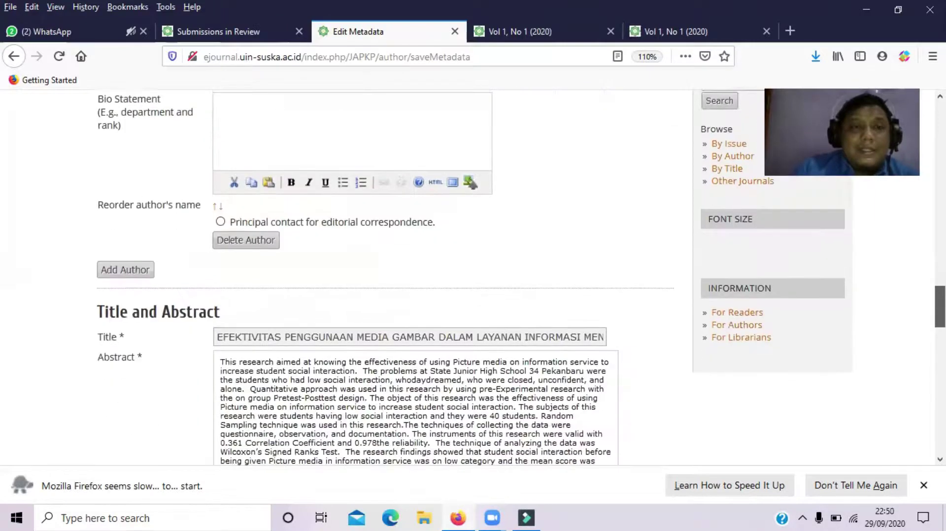
scroll(446, 351, "up", 4)
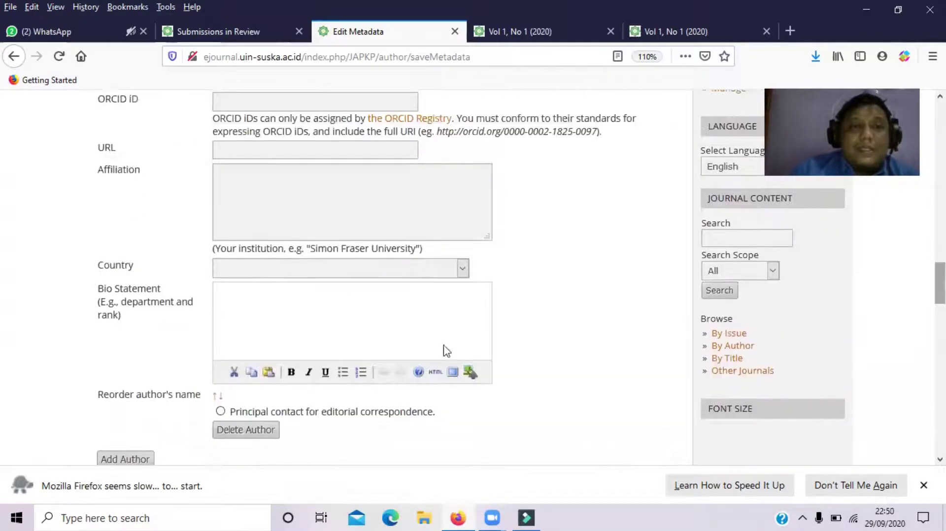
left_click(464, 269)
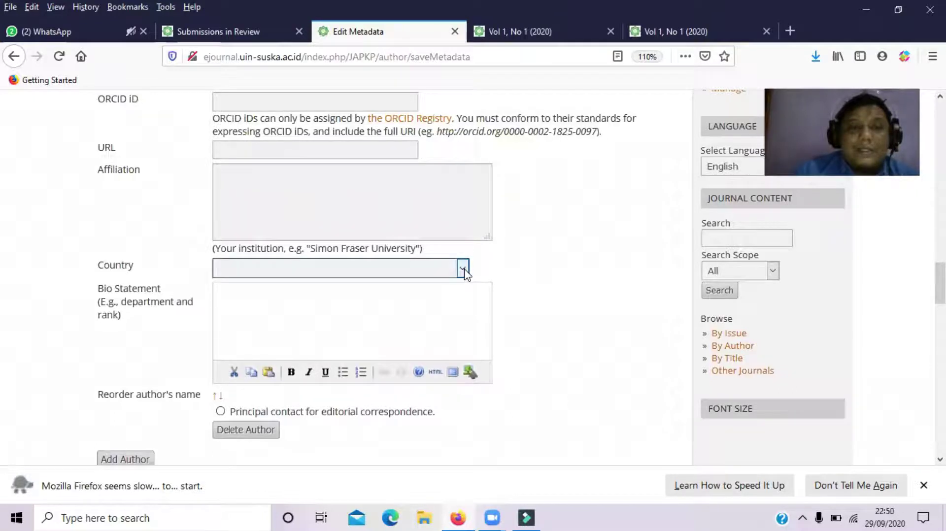
left_click(564, 289)
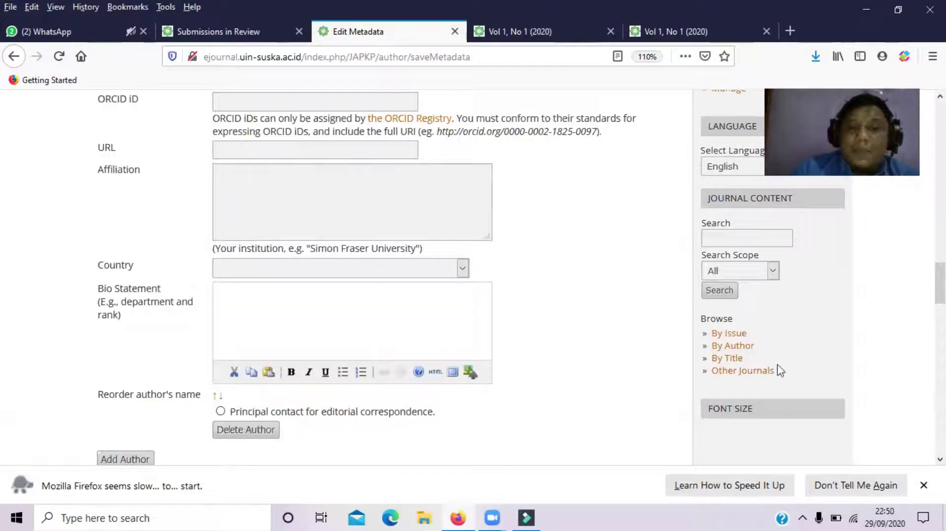
Cut the whole all-capitals article title out of the Title field under Title and Abstract.
scroll(777, 369, "down", 3)
scroll(912, 339, "down", 1)
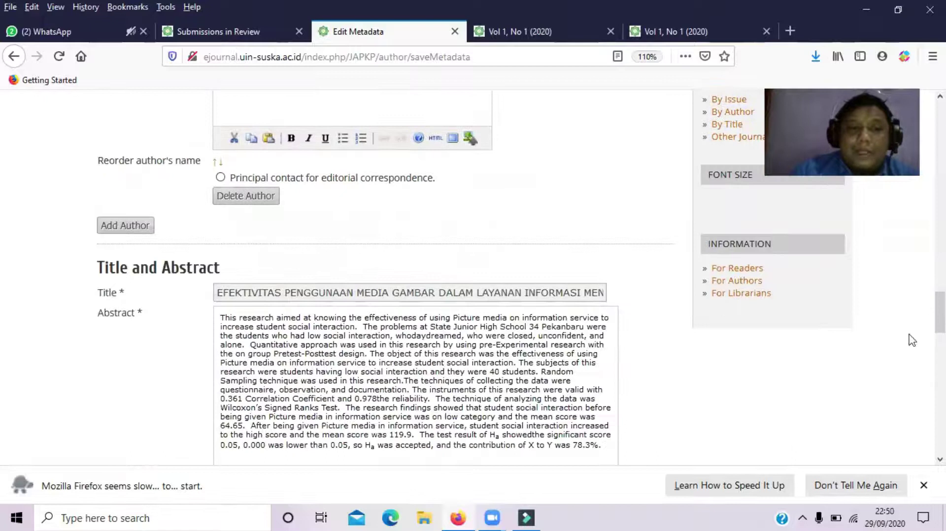
left_click(251, 296)
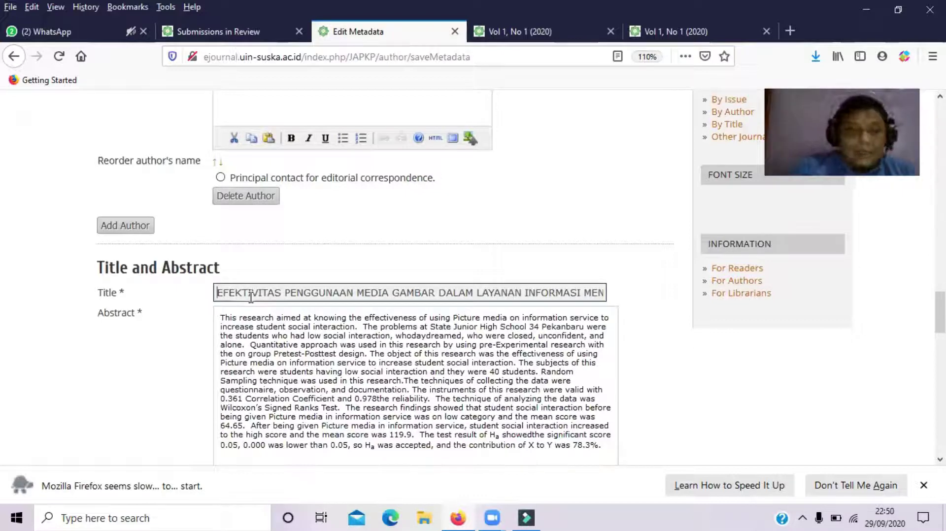
key("ctrl+a")
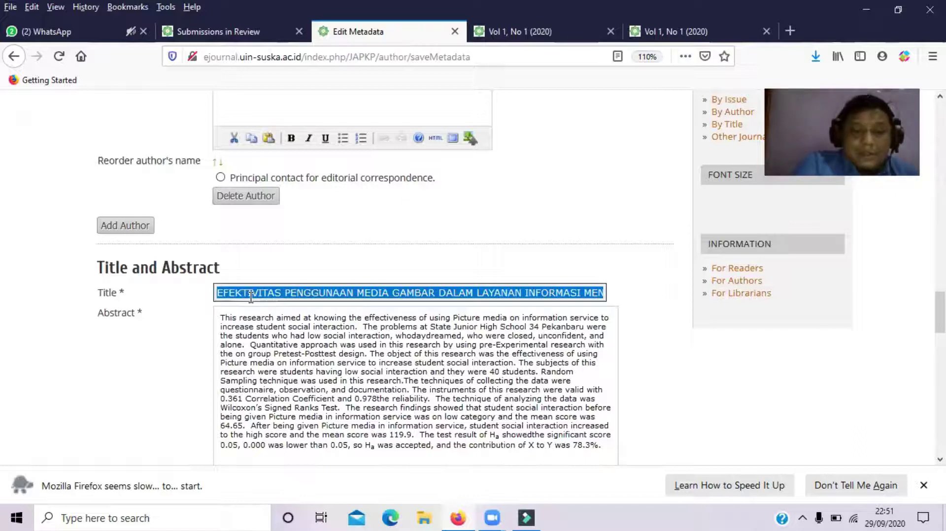
key("BackSpace")
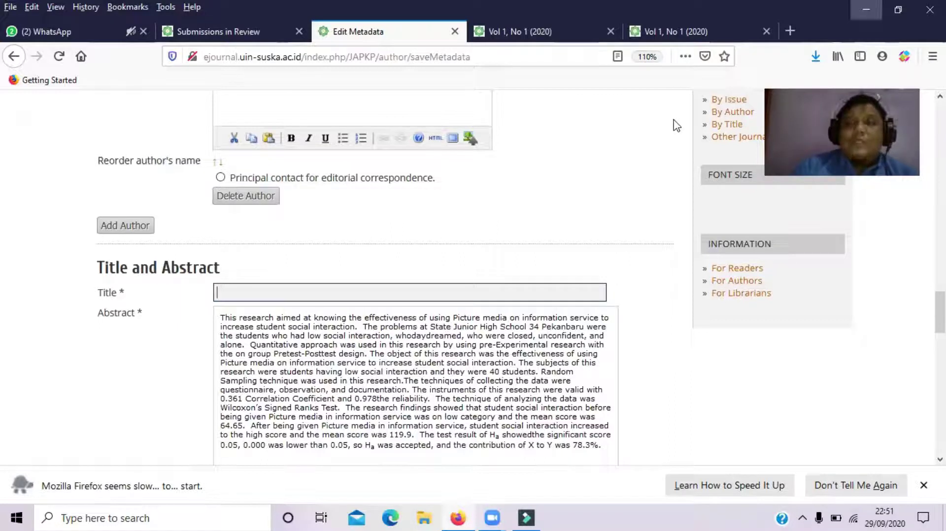
Switch to Word and paste the cut article title into a new blank document.
left_click(866, 9)
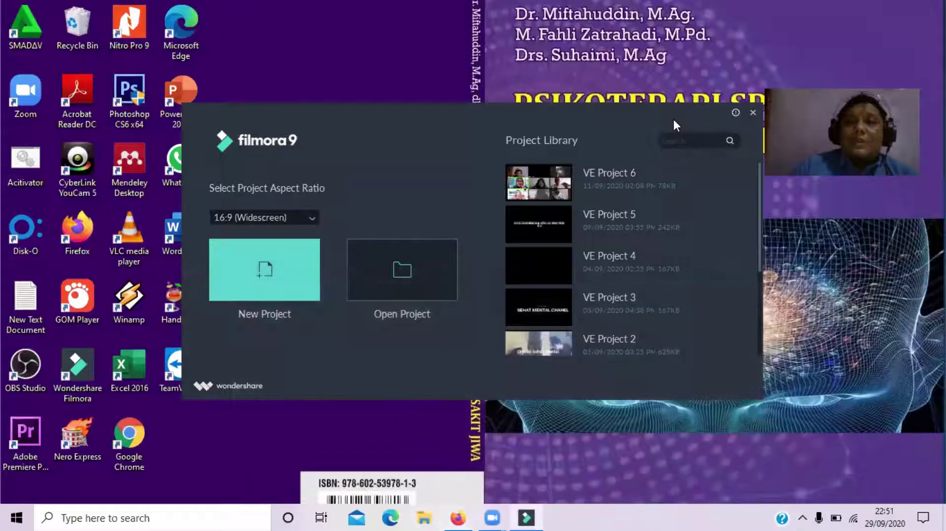
left_click(172, 224)
left_click(466, 521)
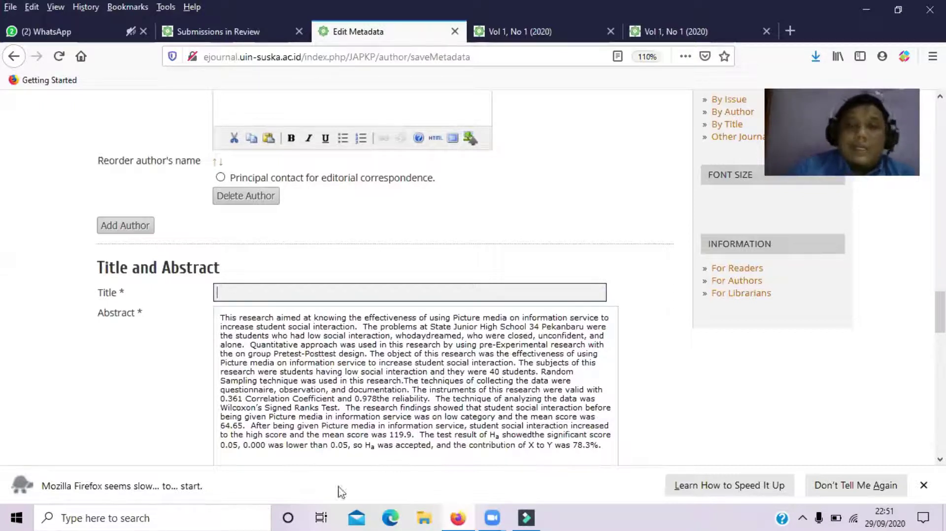
left_click_drag(220, 316, 588, 296)
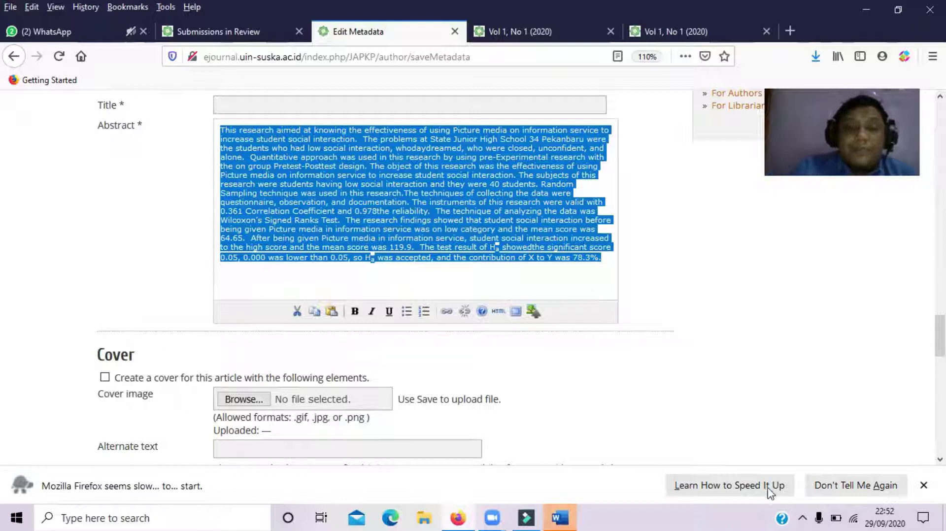
left_click(561, 518)
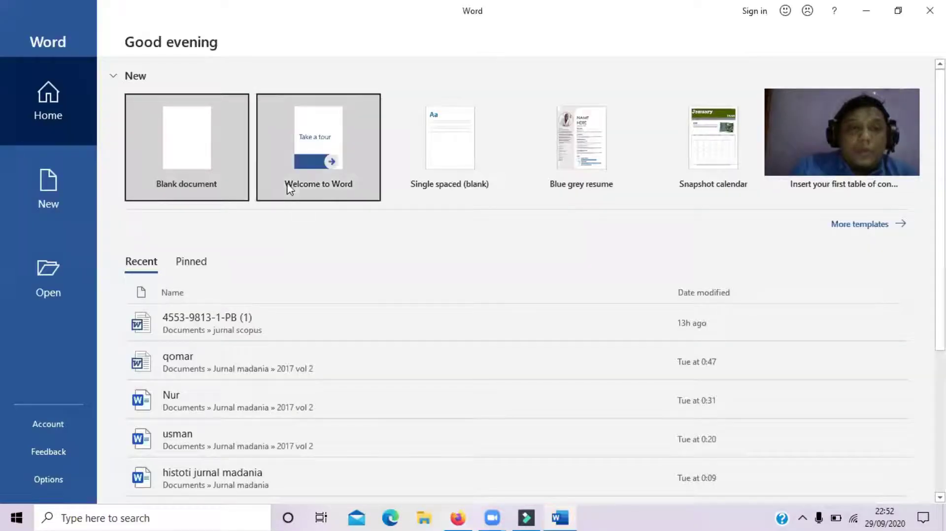
left_click(172, 148)
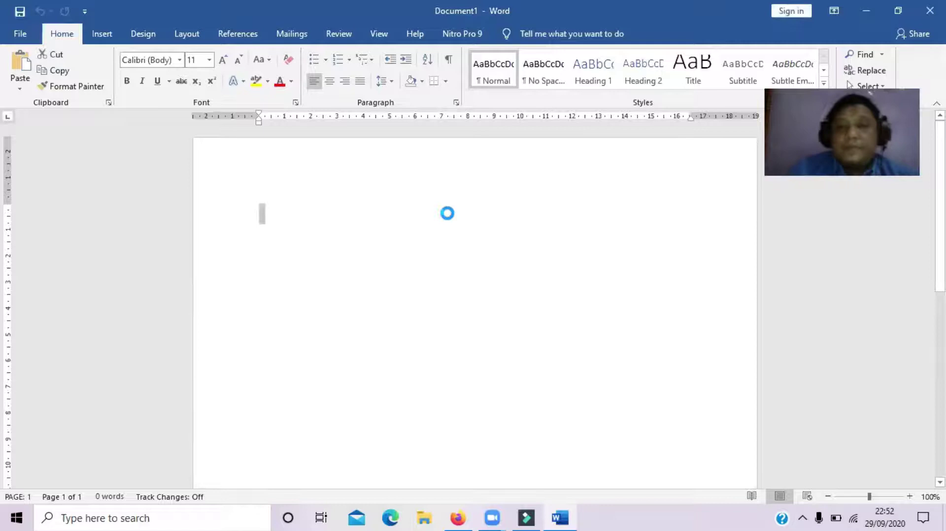
type("EFEKTIVITAS PENGGUNAAN MEDIA GAMBAR DALAM LAYANAN INFORMASI MENINGKATKAN INTERAKSI SOSIAL SISWA SMPN 34 PEKANBARU")
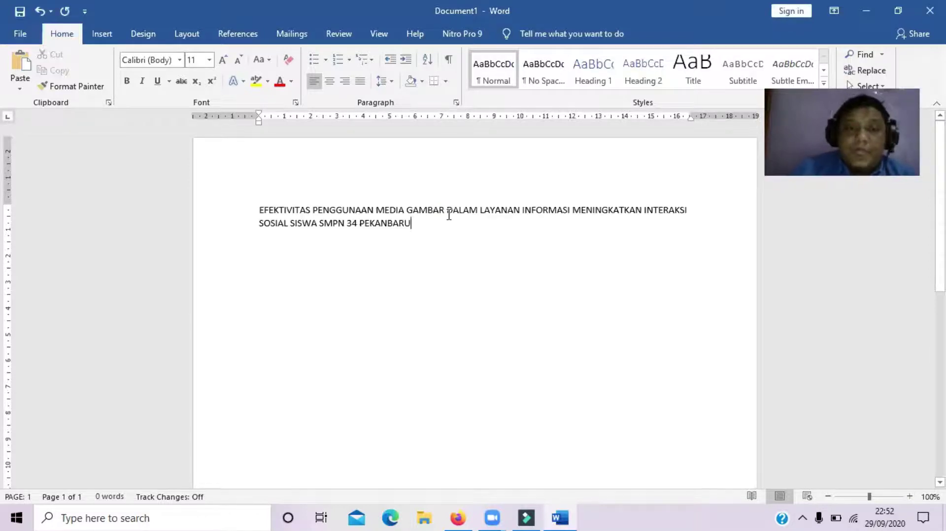
Change the pasted title to a capital first letter for each word, with SMPN in full capitals.
key("ctrl+a")
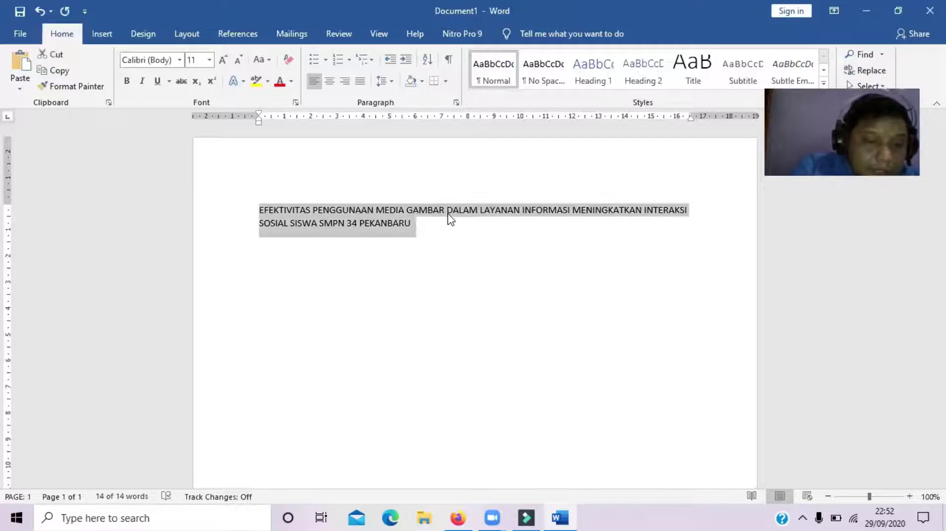
key("shift+F3")
key("shift+F3")
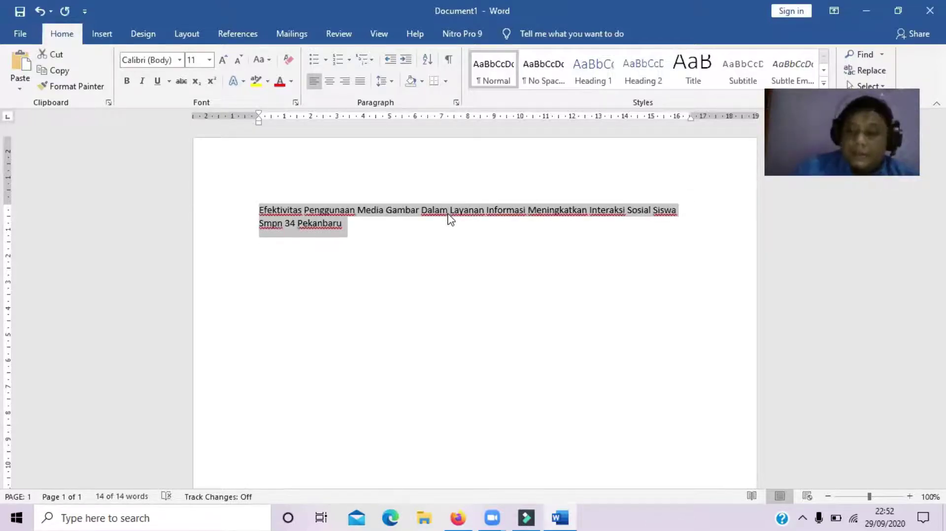
left_click(449, 217)
key("shift+F3")
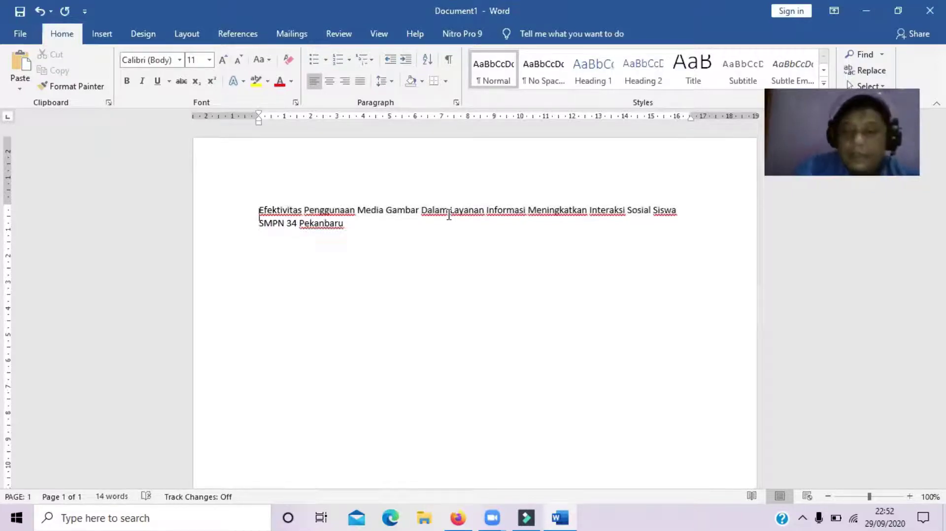
Move the recased title from the Word document into the submission's empty Title field in Firefox.
key("ctrl+a")
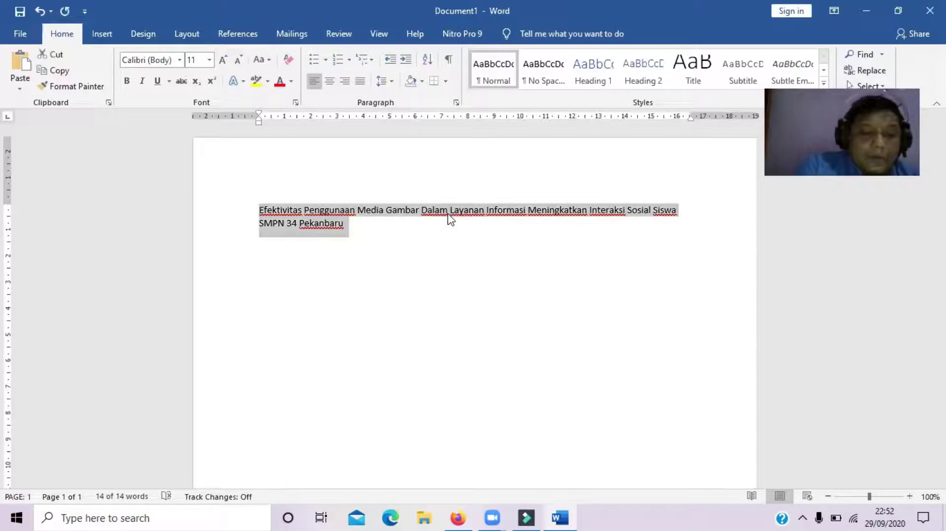
key("Delete")
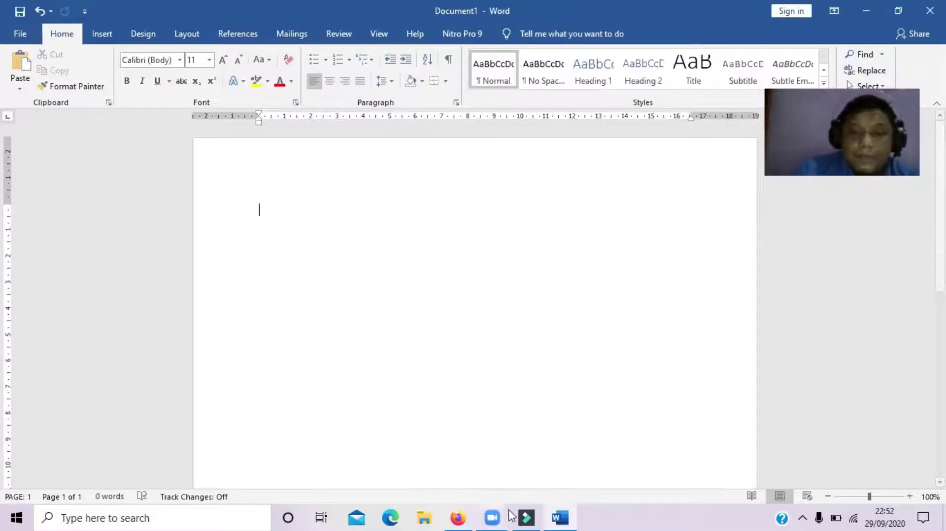
left_click(466, 516)
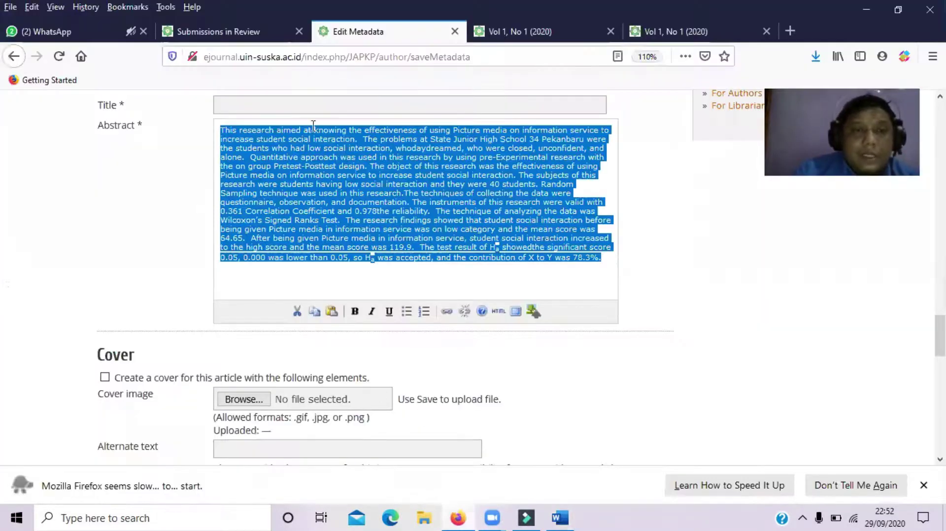
left_click(278, 104)
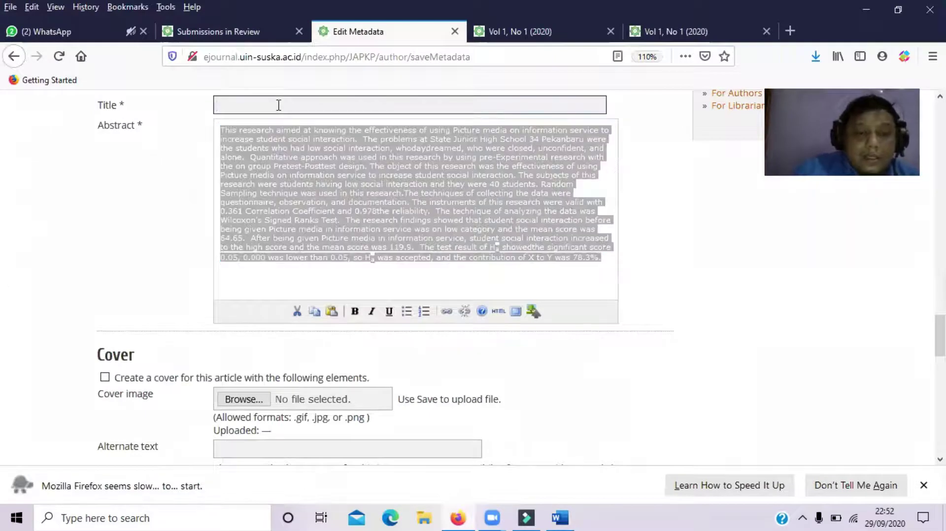
key("ctrl+v")
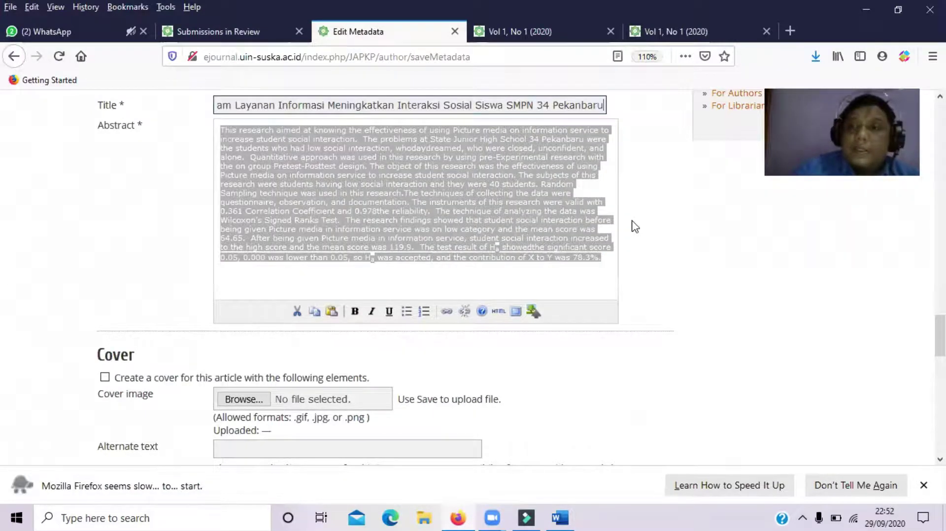
Look through the Cover, Indexing, Supporting Agencies and References sections of the metadata form.
scroll(636, 226, "down", 5)
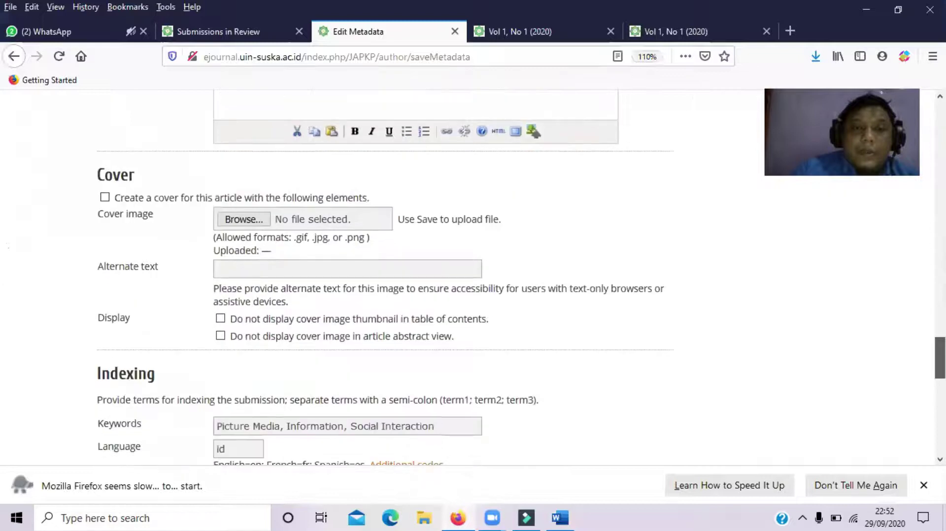
scroll(384, 276, "down", 5)
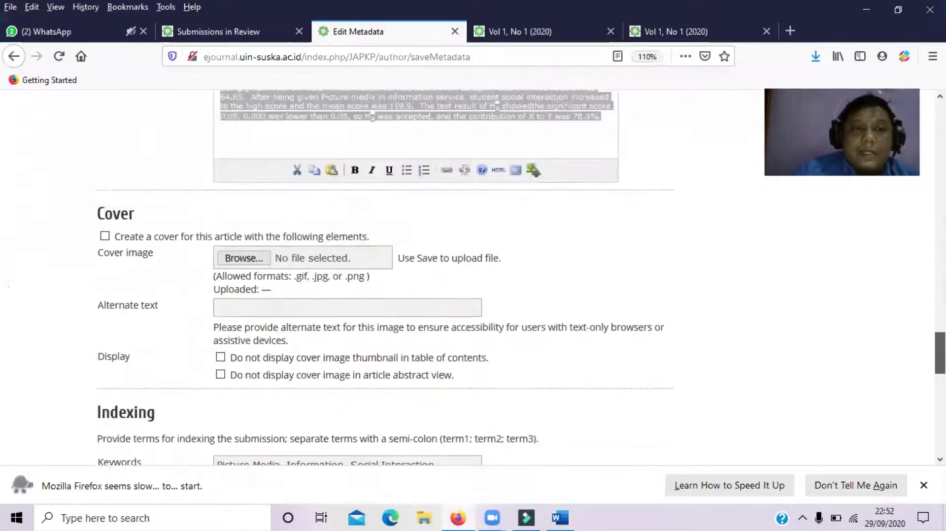
scroll(384, 276, "down", 5)
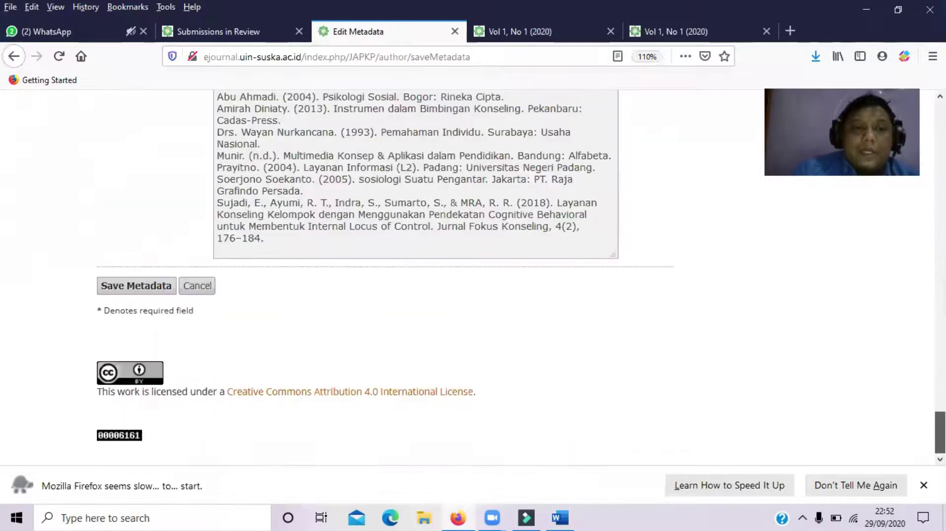
scroll(384, 276, "up", 8)
scroll(385, 276, "down", 2)
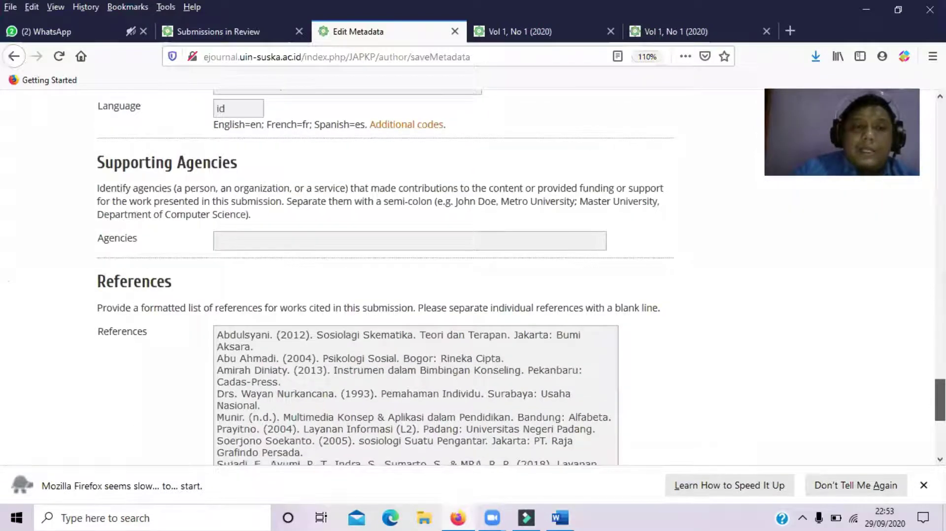
scroll(384, 276, "up", 6)
scroll(384, 275, "up", 4)
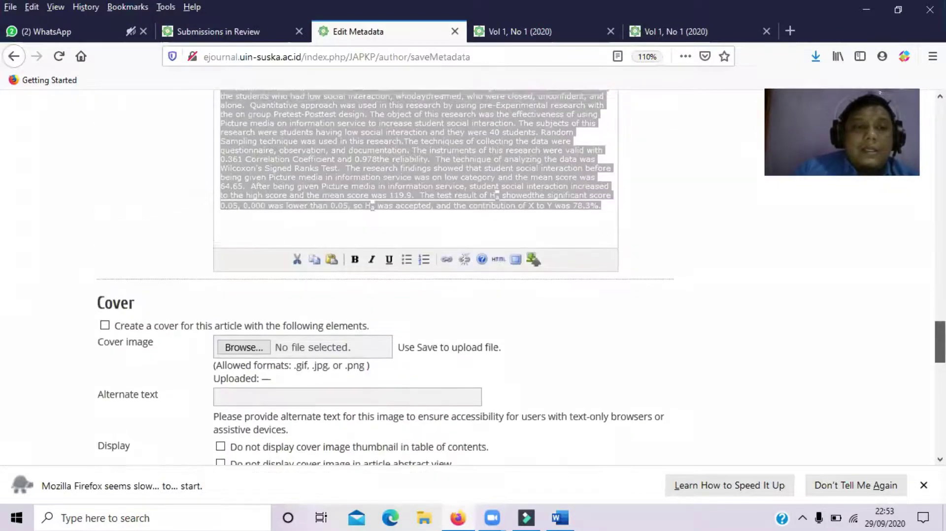
scroll(384, 276, "down", 3)
scroll(384, 276, "down", 3)
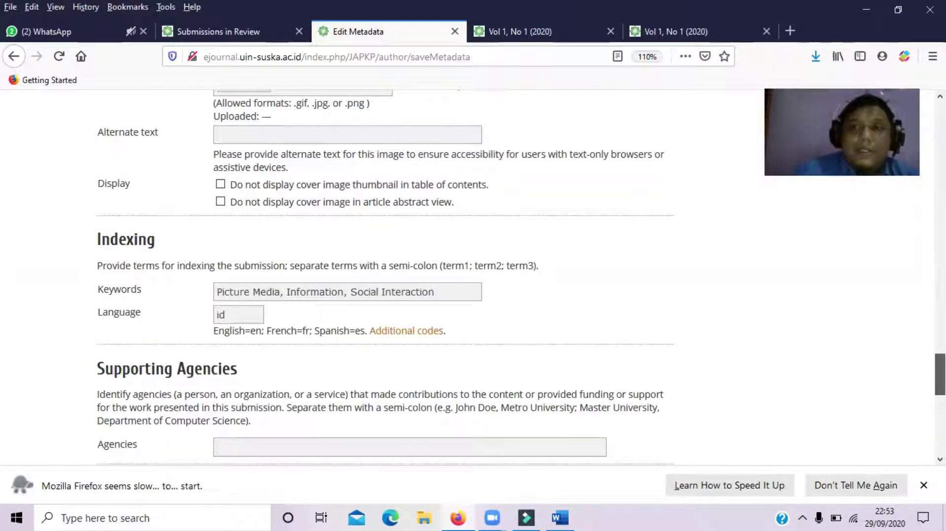
scroll(520, 276, "up", 1)
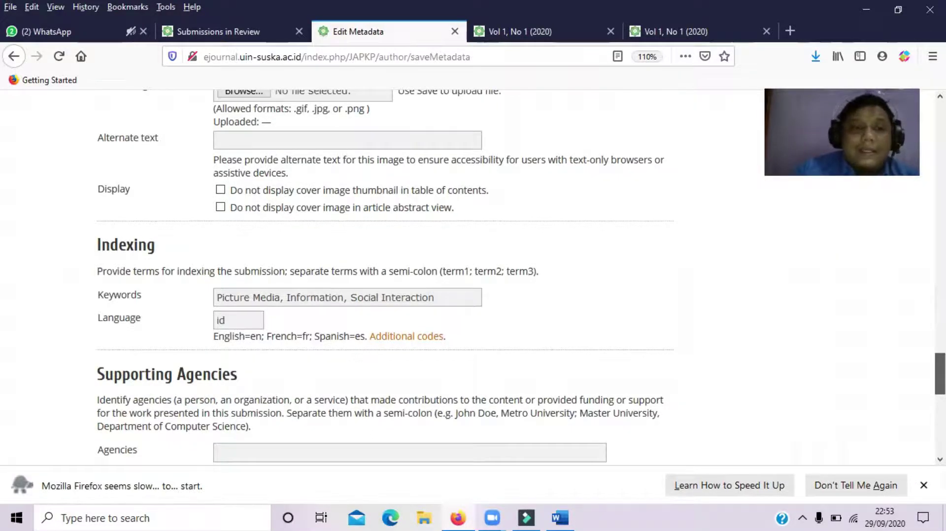
scroll(520, 276, "down", 5)
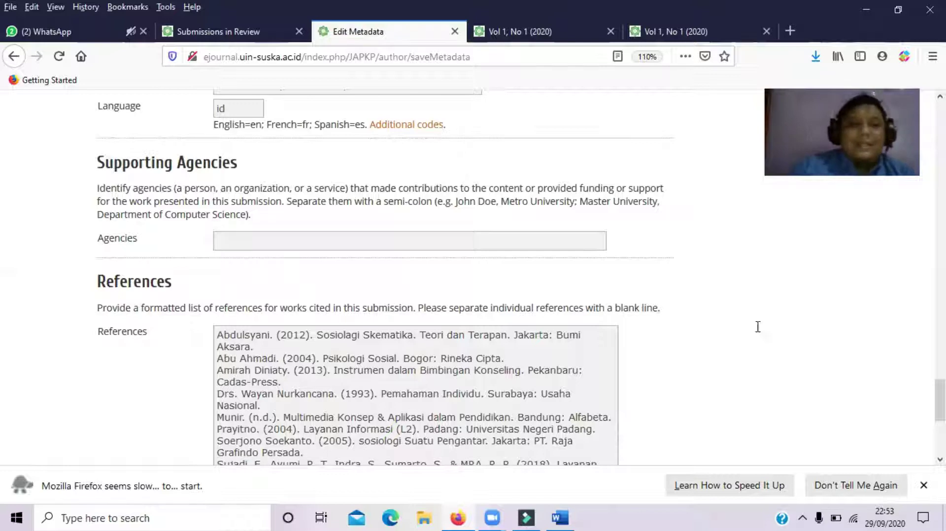
Cut the entire reference list from the References field and paste it back into the same field.
left_click(222, 338)
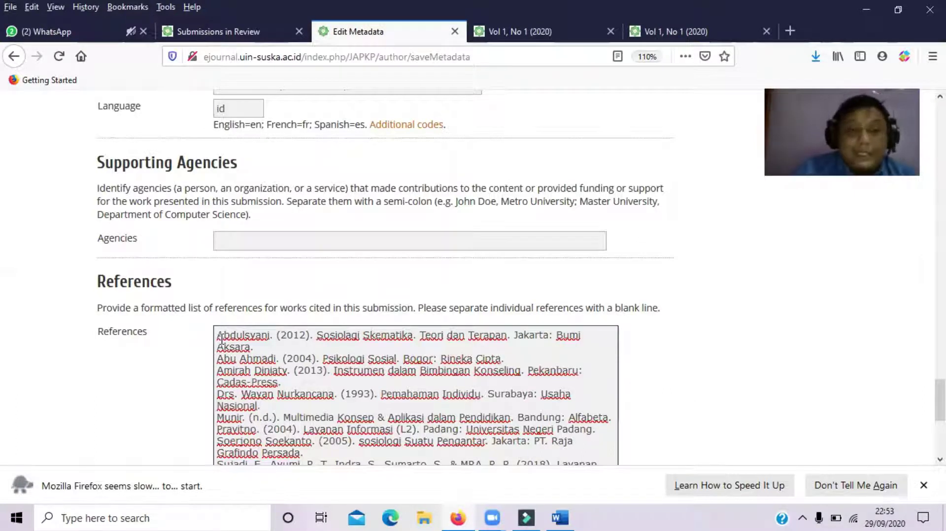
key("shift+Down")
key("shift+Down")
key("shift+Down")
key("shift+Down")
key("shift+Down")
key("shift+Down")
key("shift+Down")
key("shift+Down")
key("shift+Down")
key("shift+Down")
key("shift+Down")
key("shift+Down")
key("shift+Down")
key("shift+Down")
key("shift+Down")
key("ctrl+c")
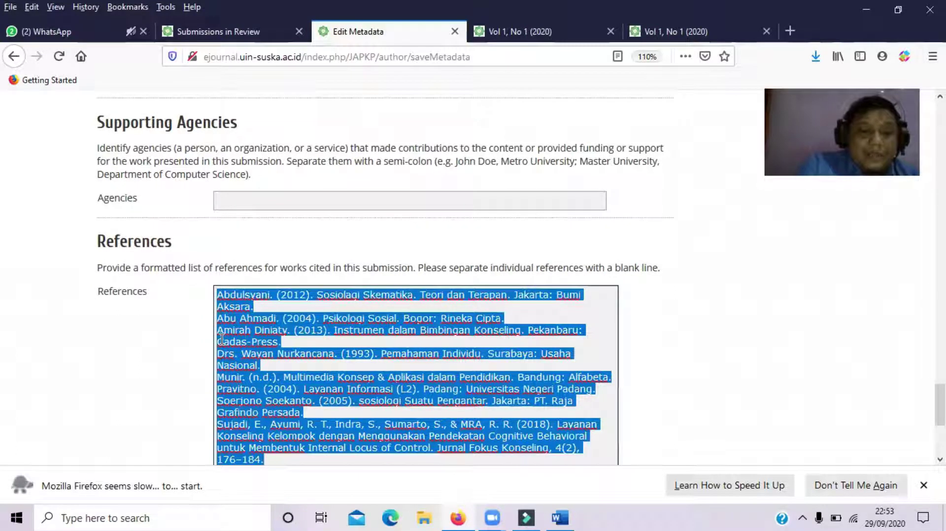
key("Delete")
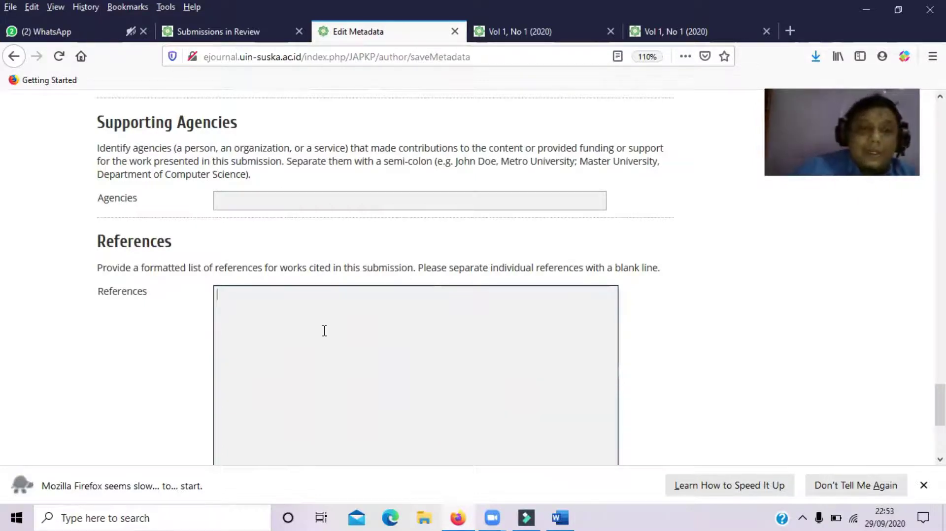
key("ctrl+v")
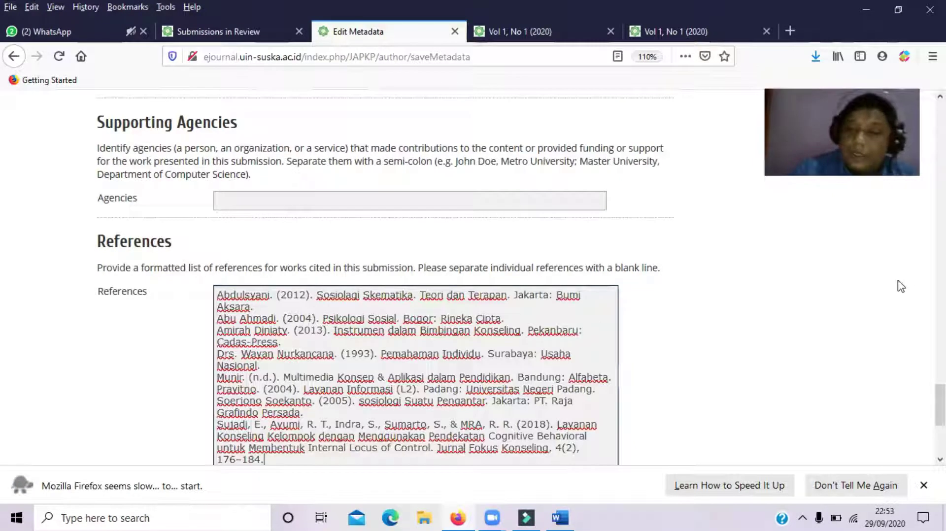
Review the metadata form from the references back up to the first author's First Name and Email fields.
scroll(940, 404, "down", 3)
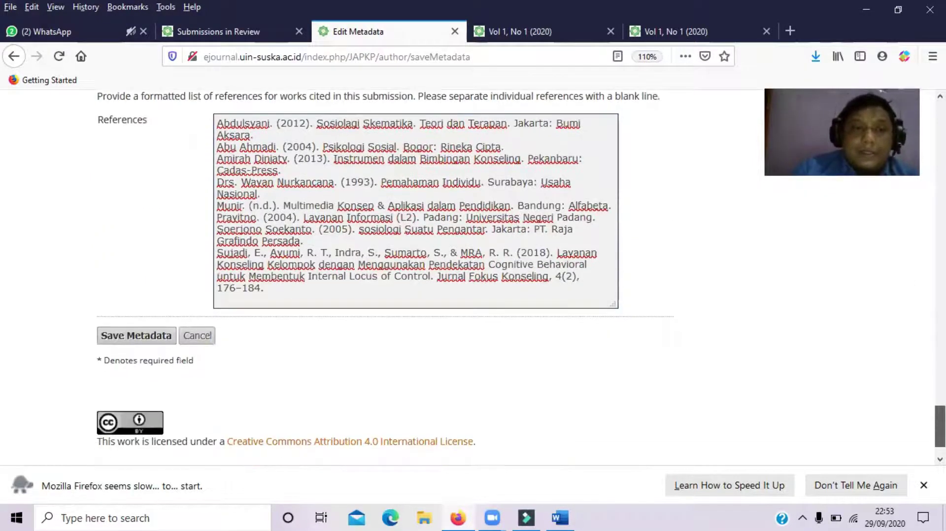
scroll(940, 404, "up", 15)
scroll(940, 404, "down", 10)
scroll(940, 404, "down", 5)
scroll(940, 404, "up", 12)
scroll(521, 271, "up", 2)
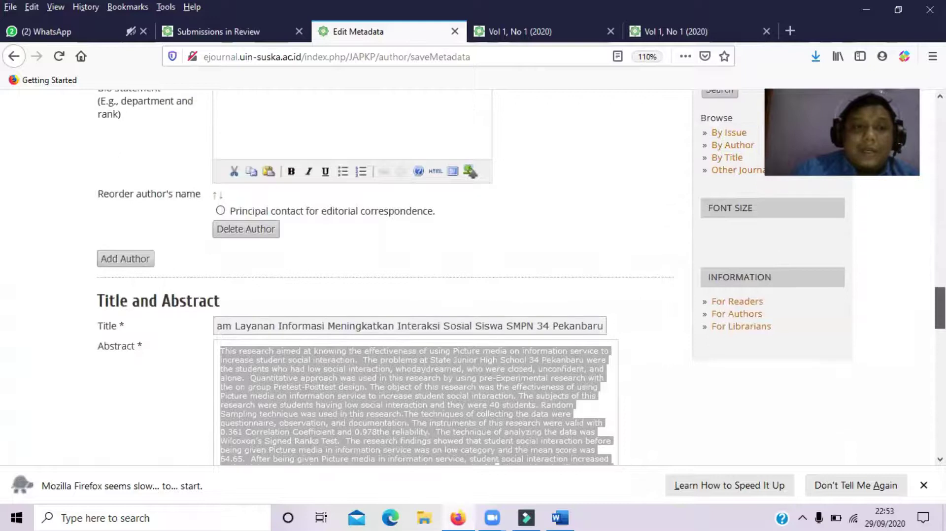
scroll(521, 271, "up", 15)
scroll(521, 271, "down", 3)
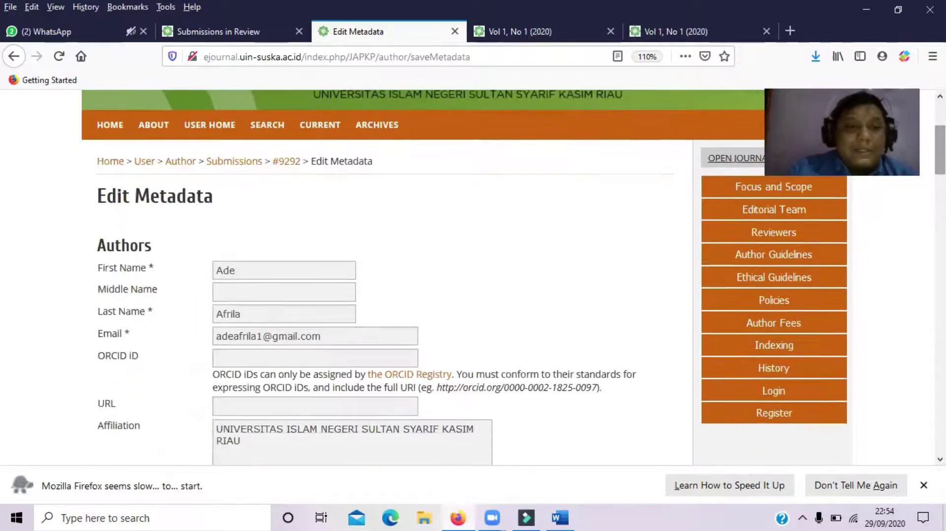
left_click(254, 273)
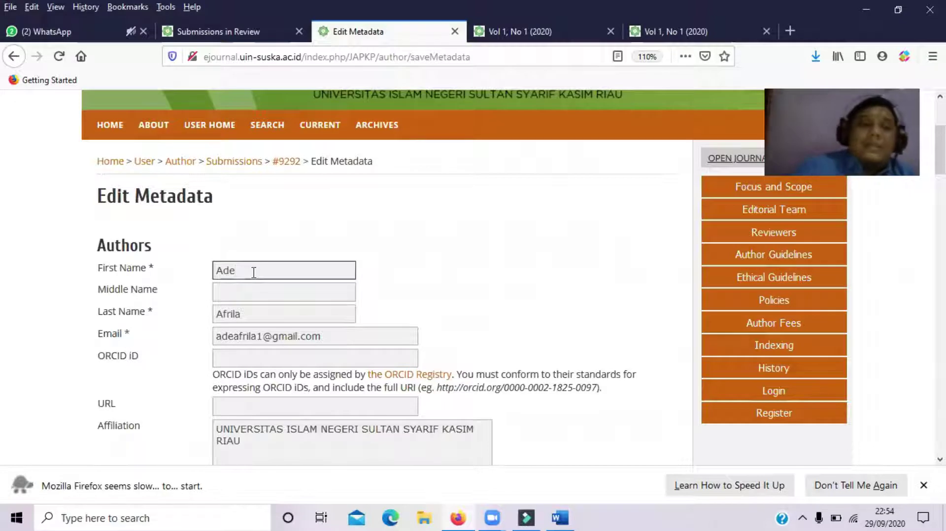
left_click(375, 337)
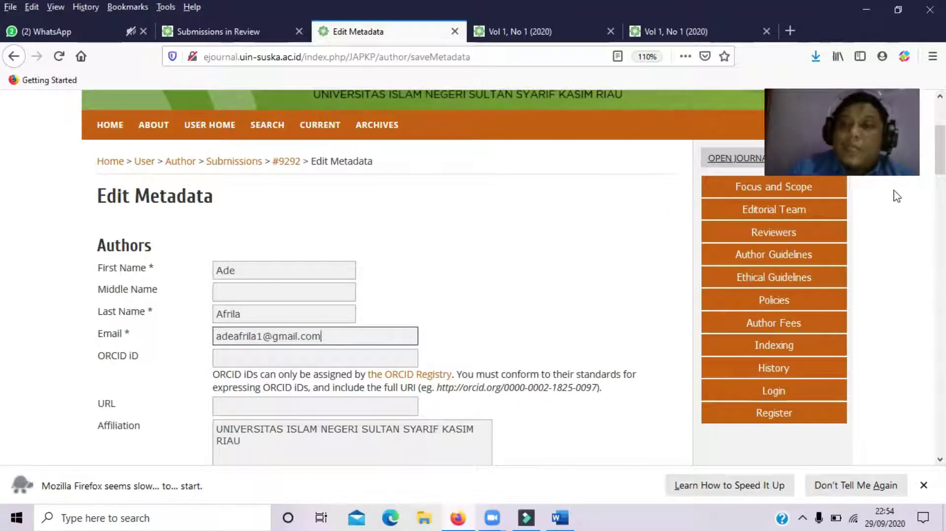
Check the Title, Abstract, Keywords and Language fields of the metadata form.
left_click_drag(940, 150, 915, 311)
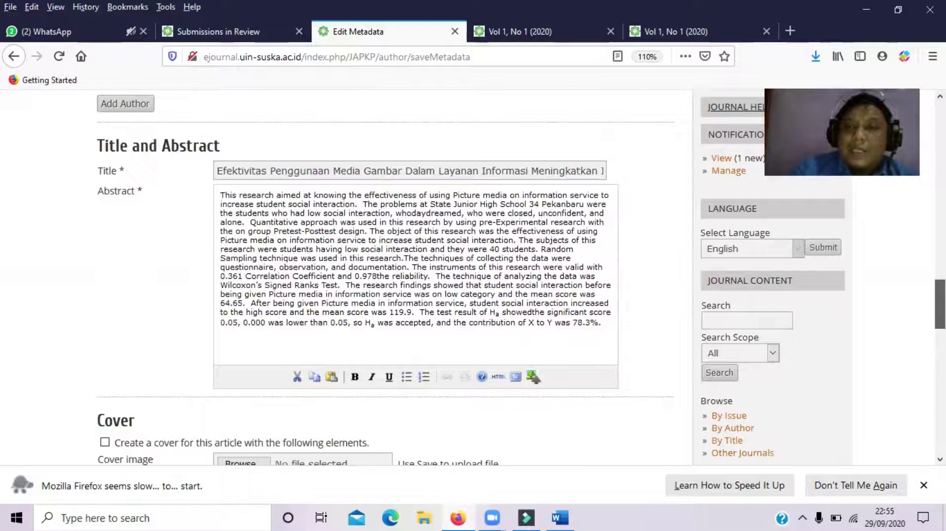
scroll(940, 300, "down", 1)
scroll(939, 306, "down", 7)
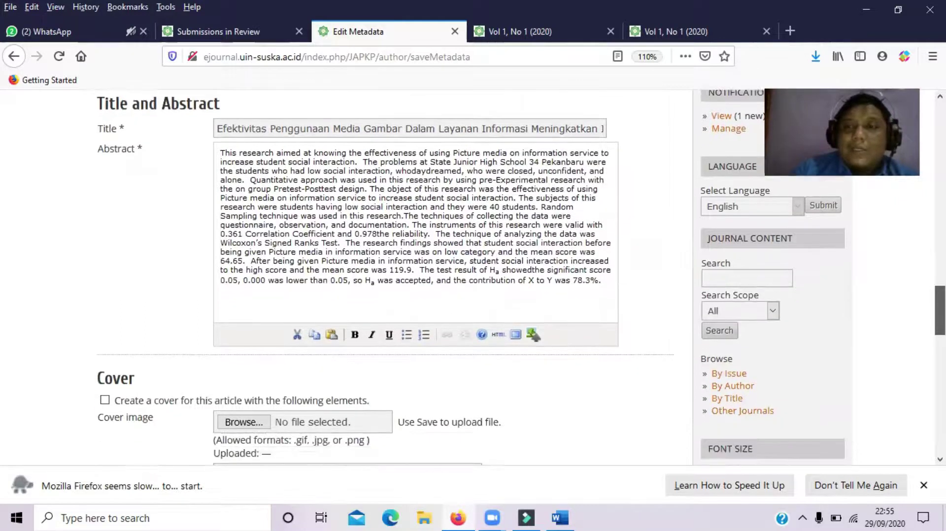
scroll(940, 355, "down", 1)
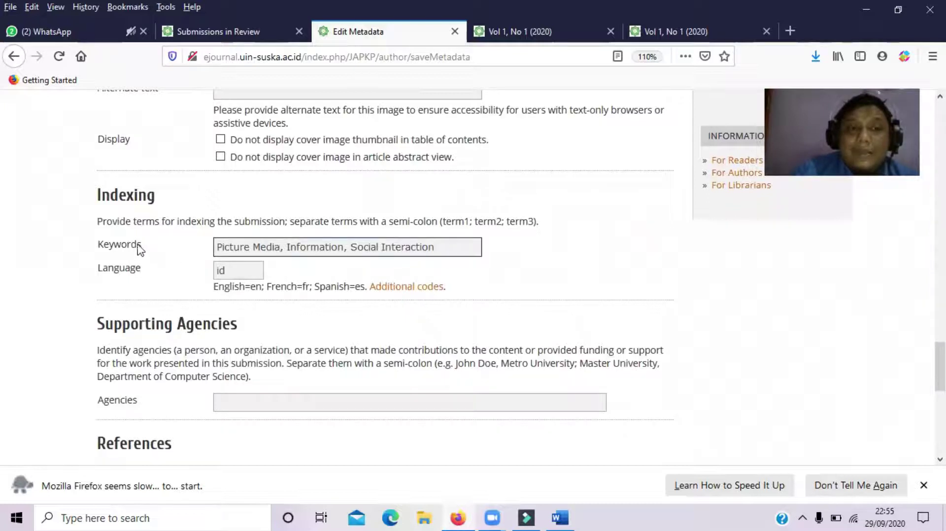
left_click_drag(140, 247, 97, 248)
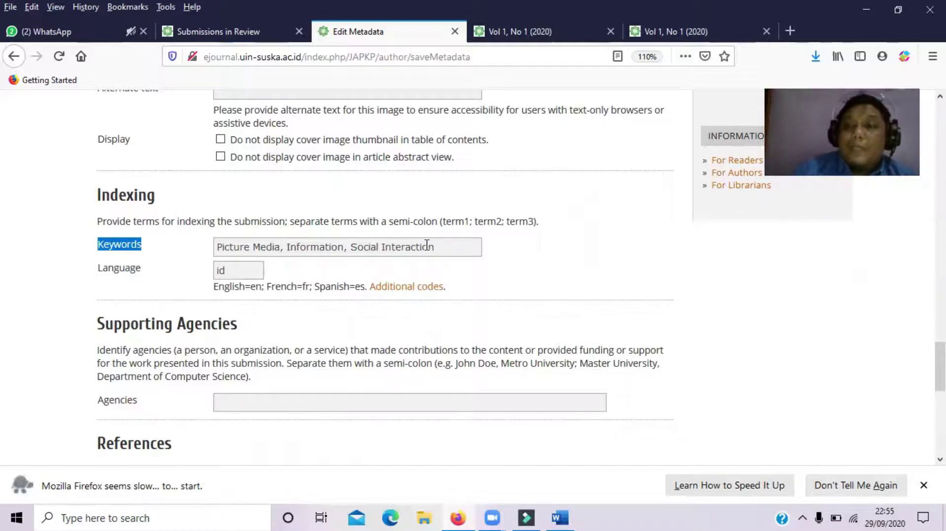
scroll(426, 245, "up", 2)
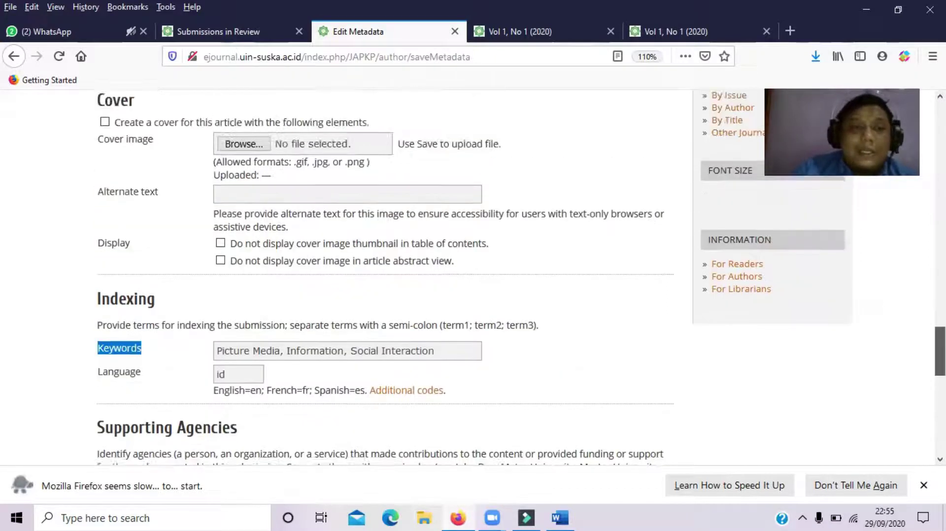
scroll(372, 268, "up", 5)
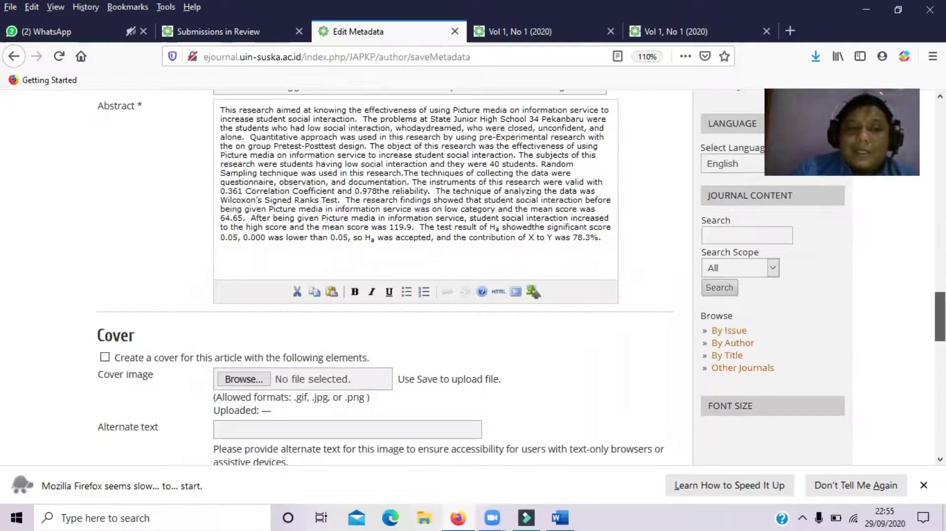
scroll(940, 320, "down", 4)
scroll(940, 345, "down", 2)
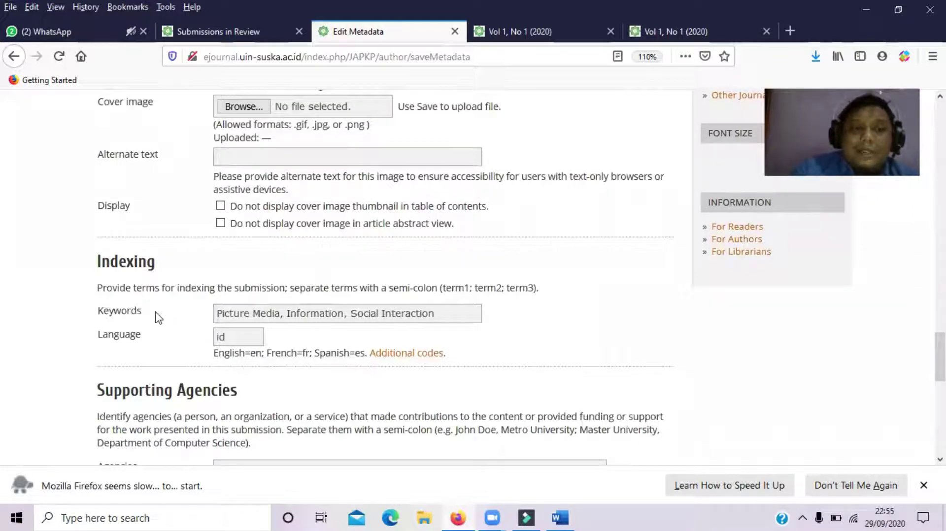
left_click_drag(142, 311, 97, 315)
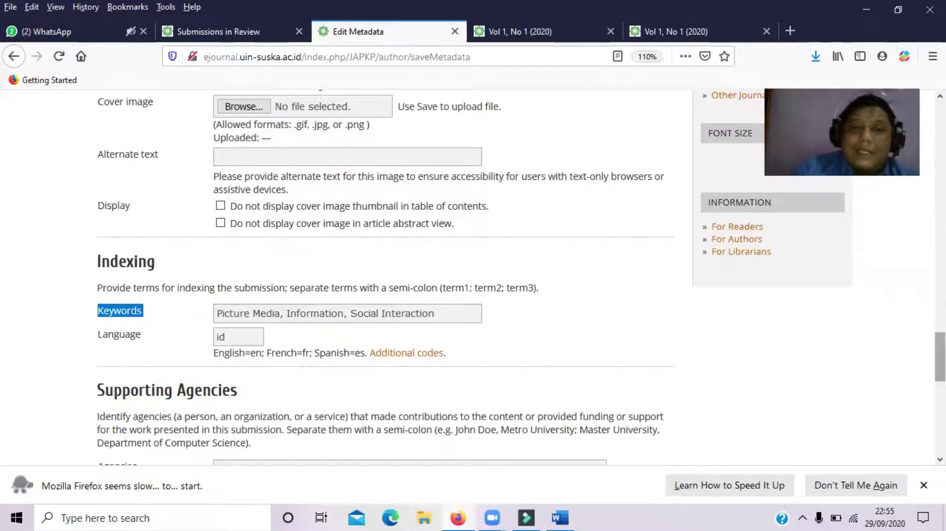
scroll(868, 363, "down", 3)
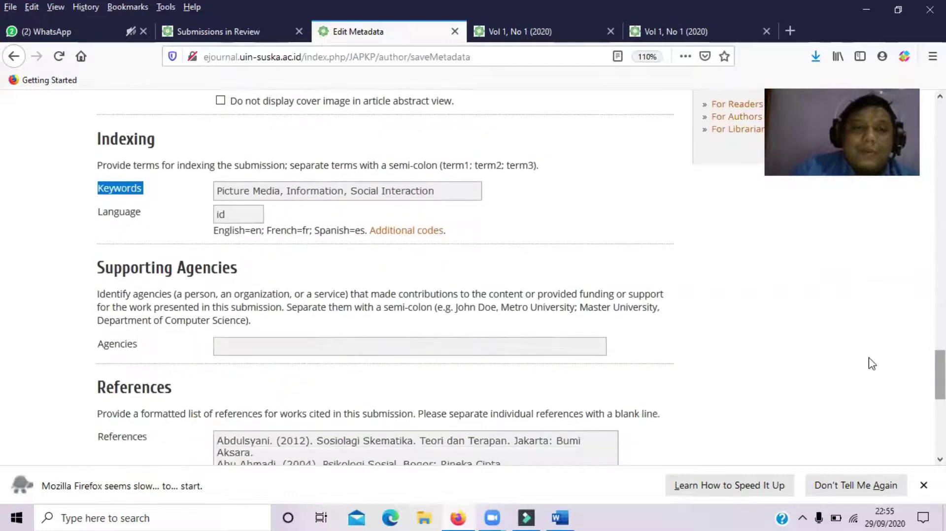
left_click(255, 219)
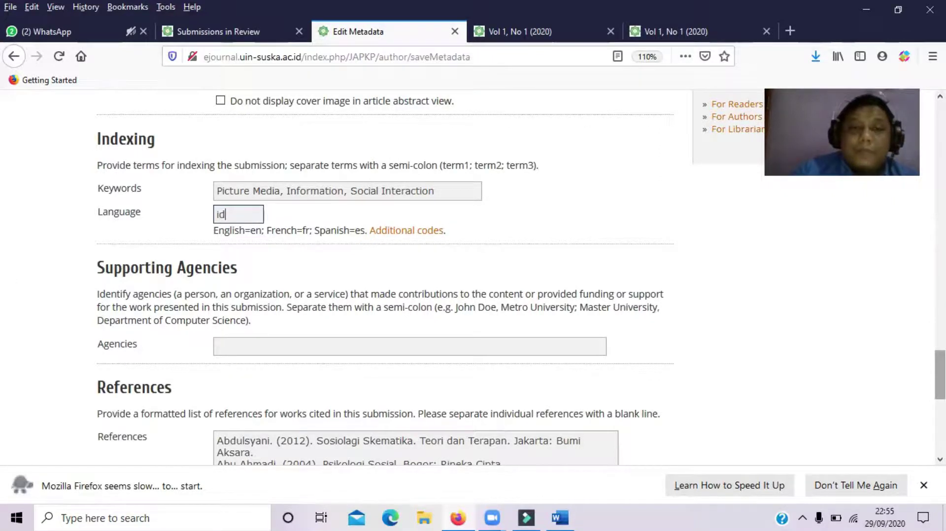
Check the reference list at the end of the form and save the submission's metadata.
scroll(940, 374, "down", 6)
scroll(940, 374, "down", 2)
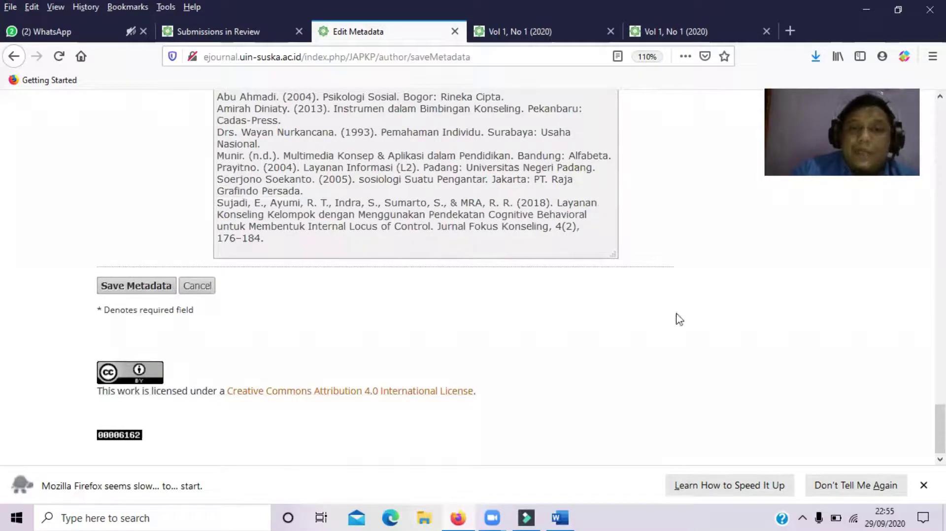
scroll(941, 424, "up", 2)
scroll(473, 323, "up", 2)
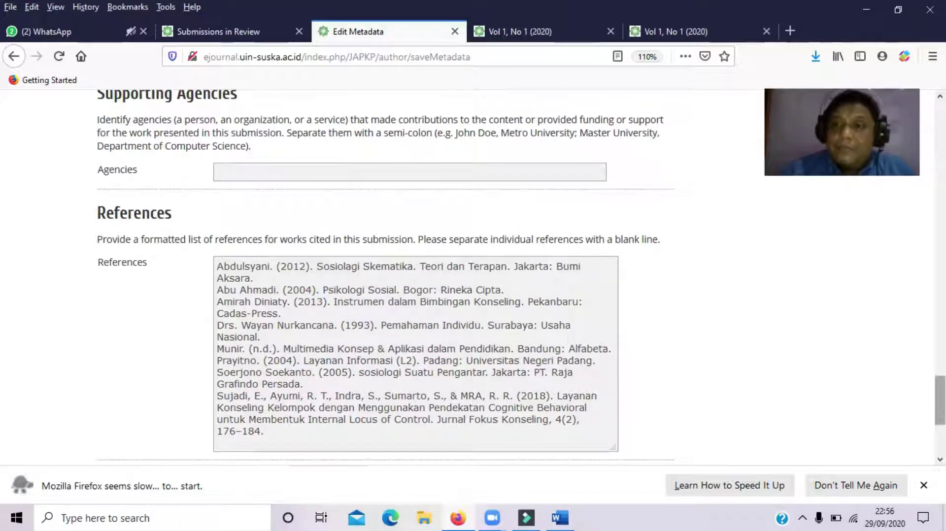
scroll(939, 399, "down", 3)
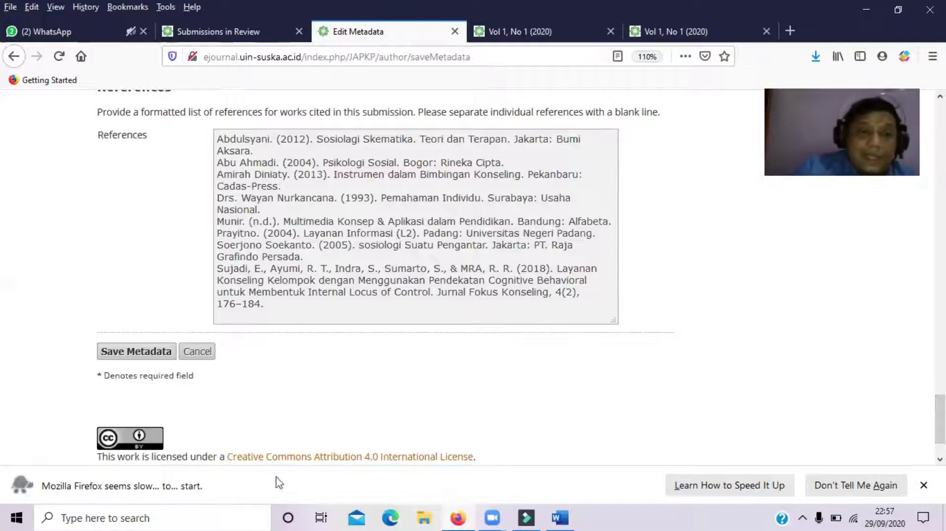
left_click(129, 353)
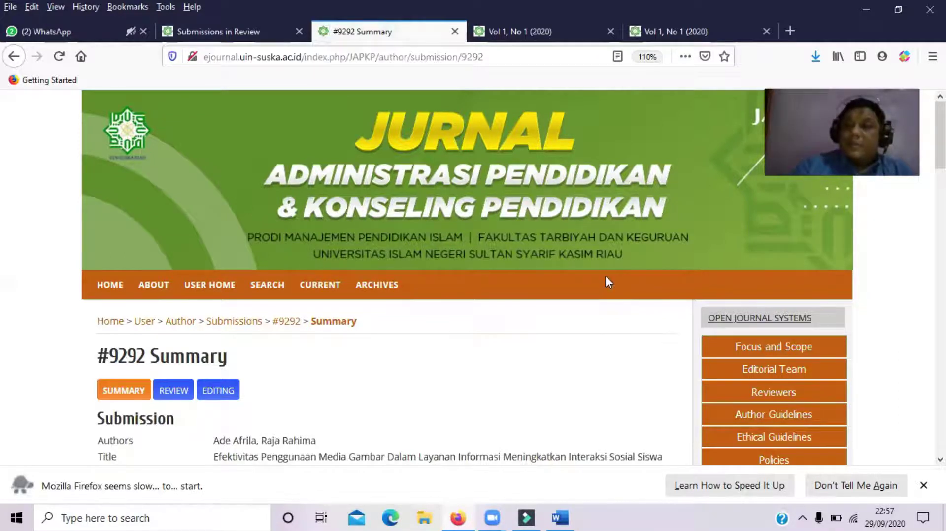
Look over the Submission and Status sections on the submission's Summary page.
scroll(605, 282, "down", 5)
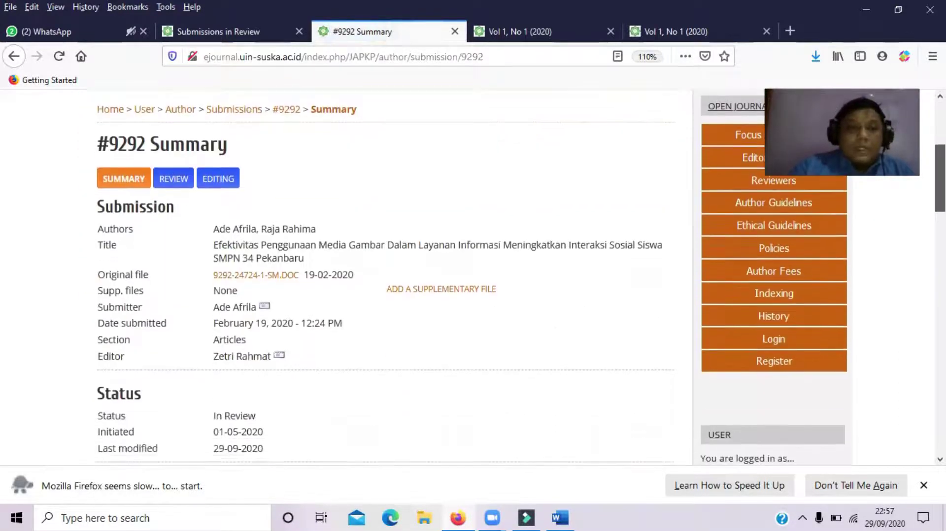
scroll(605, 282, "down", 1)
scroll(605, 282, "down", 6)
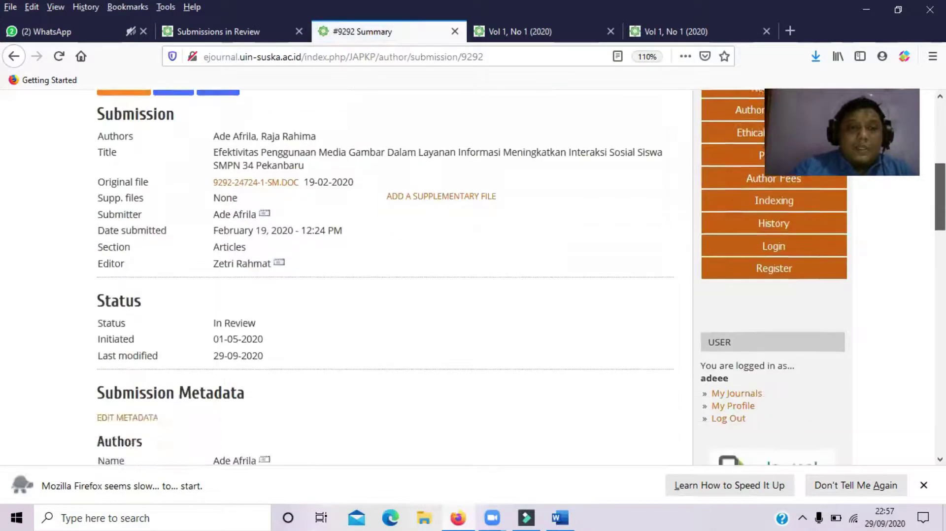
scroll(605, 282, "up", 8)
scroll(605, 282, "down", 2)
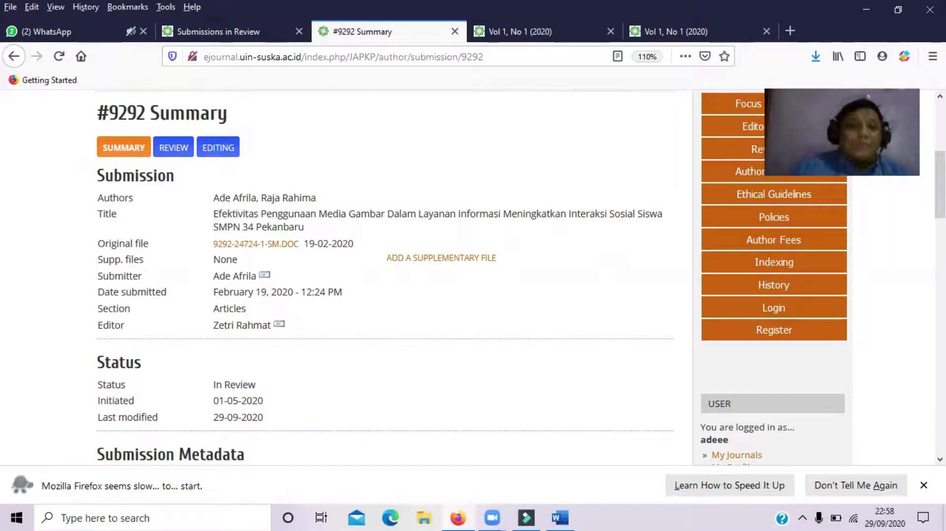
Open the submission's Review page and look through its Peer Review and Editor Decision sections.
left_click(177, 156)
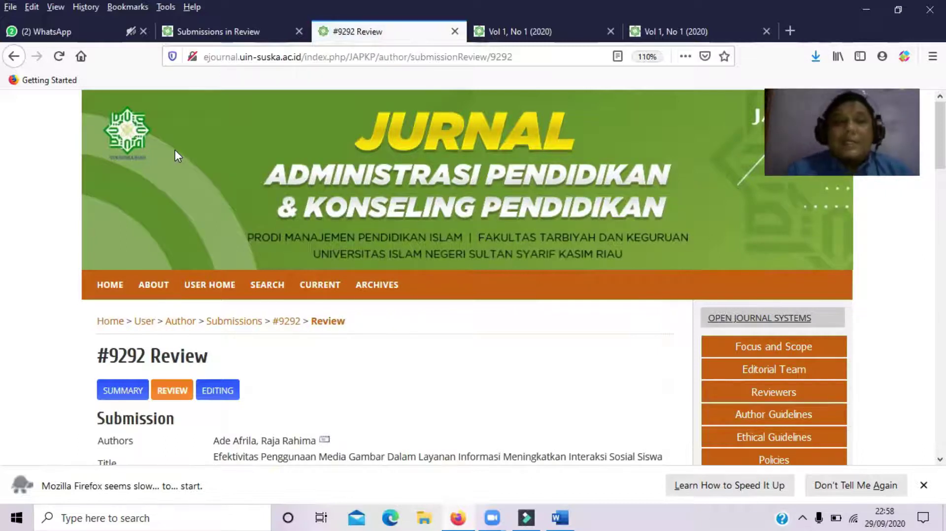
scroll(438, 93, "down", 8)
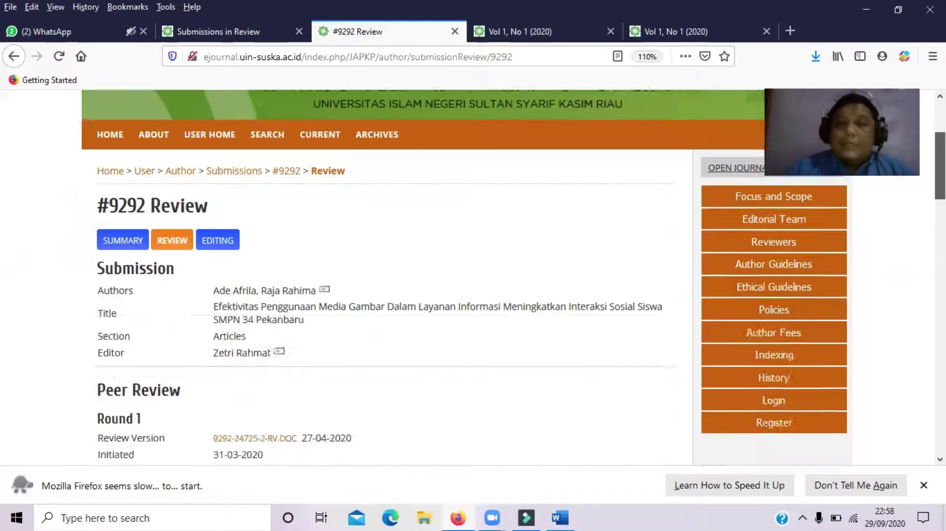
scroll(438, 93, "up", 3)
scroll(468, 276, "up", 5)
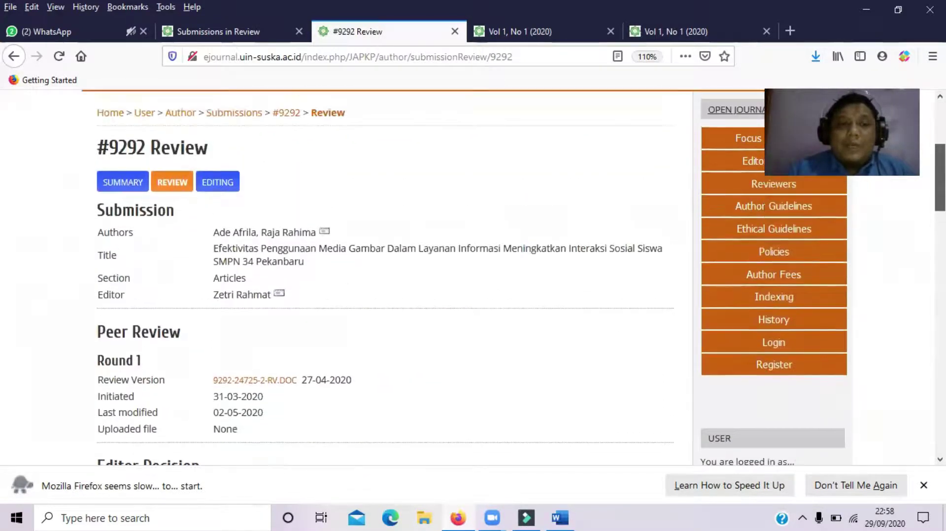
scroll(468, 276, "down", 8)
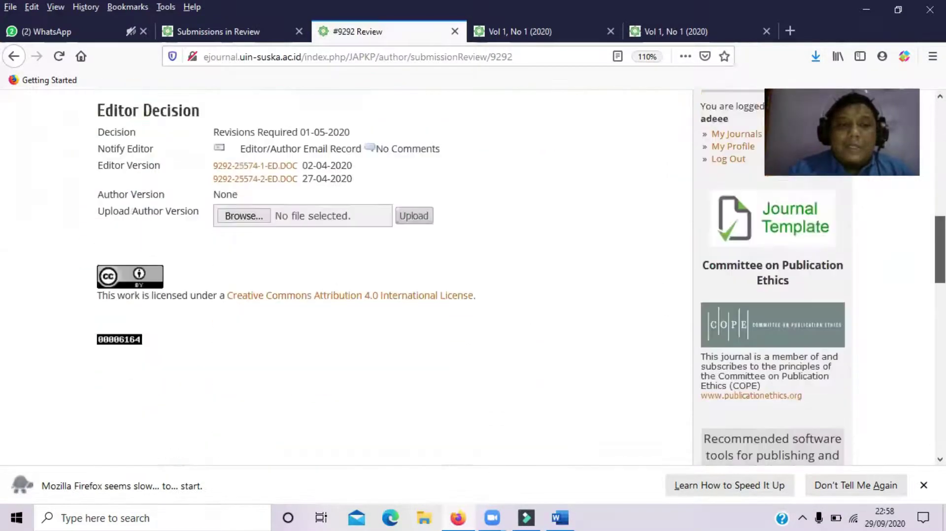
scroll(468, 276, "up", 2)
scroll(385, 276, "up", 4)
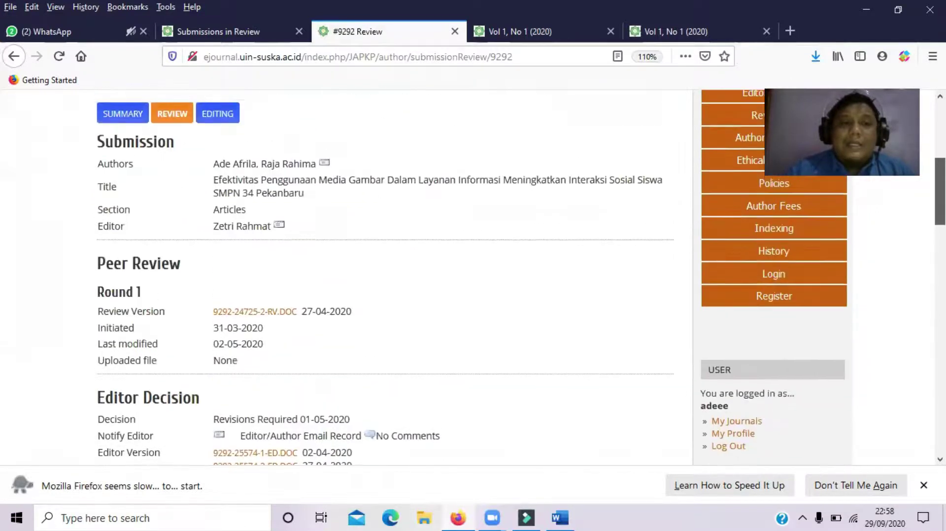
scroll(385, 276, "up", 1)
Return to the submission's Summary page and recheck its submission details, status and metadata.
left_click(14, 56)
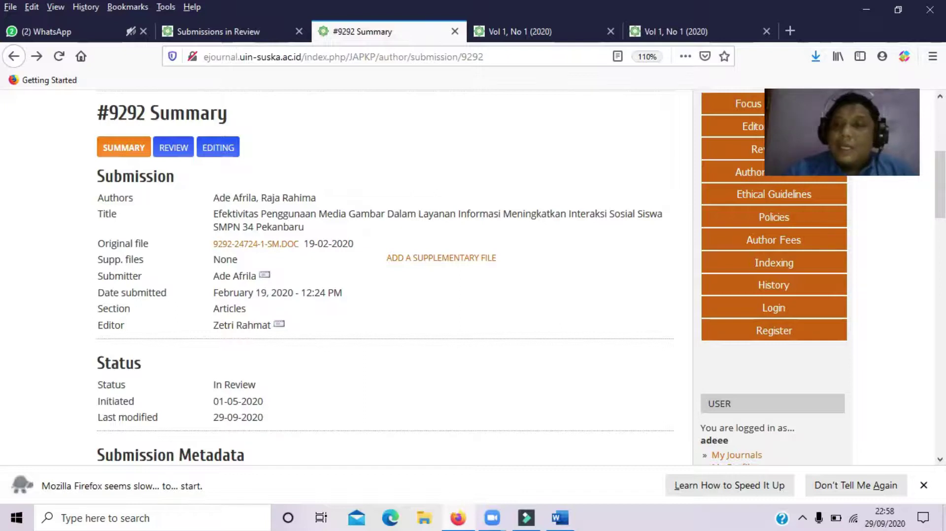
scroll(520, 277, "down", 3)
scroll(384, 276, "up", 1)
scroll(385, 276, "down", 6)
scroll(384, 275, "up", 12)
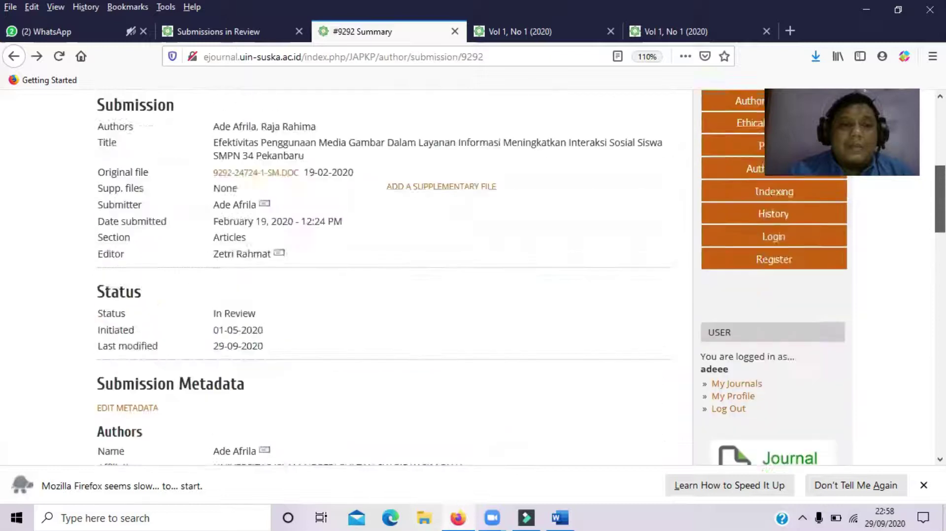
scroll(384, 276, "up", 4)
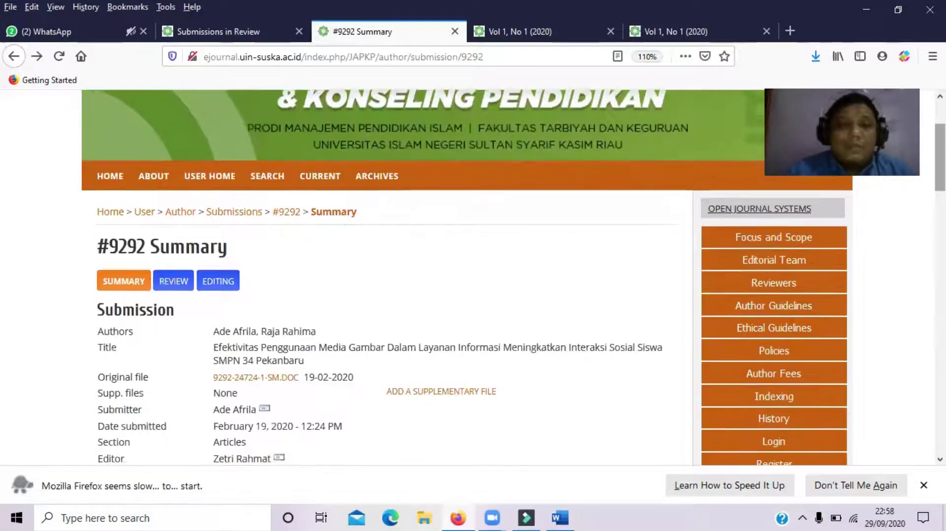
Reopen the Review page, locate Author Version under Editor Decision, and open the author version's file chooser, dismissing it without selecting a file.
left_click(180, 284)
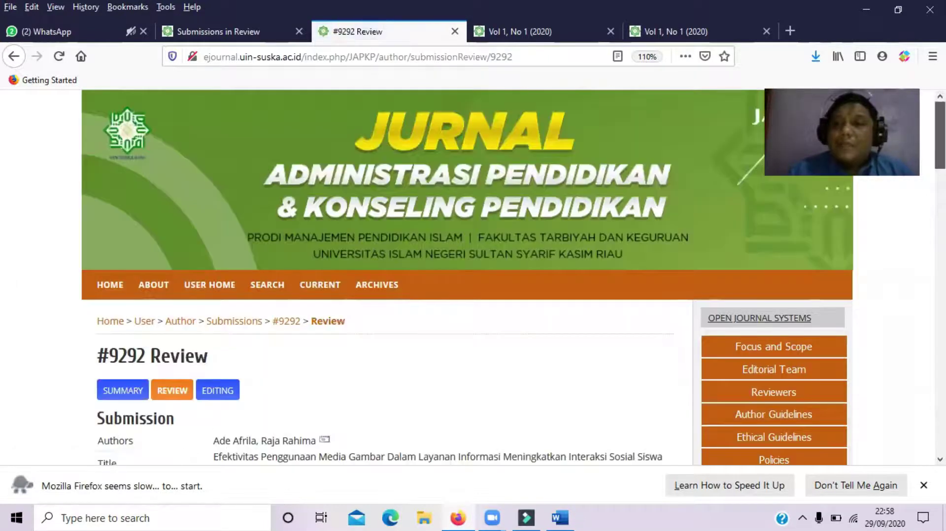
scroll(384, 276, "down", 10)
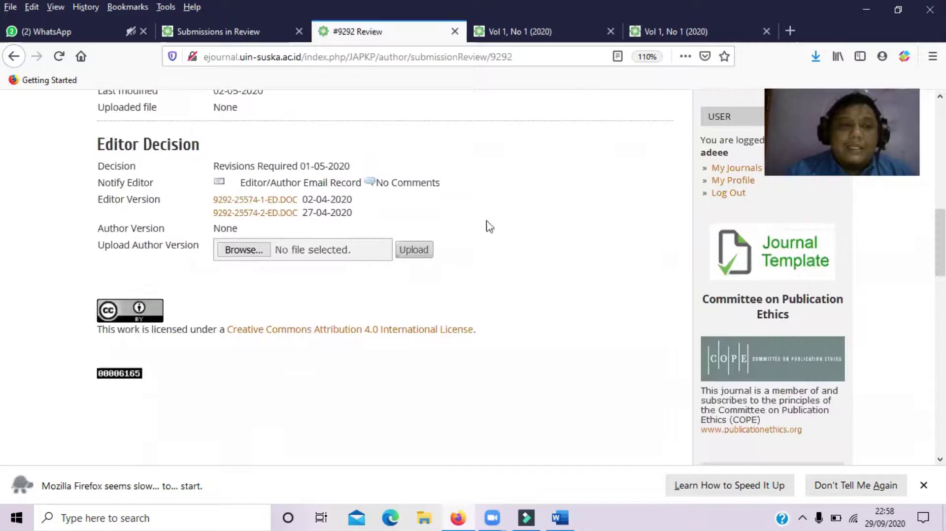
left_click_drag(168, 231, 96, 238)
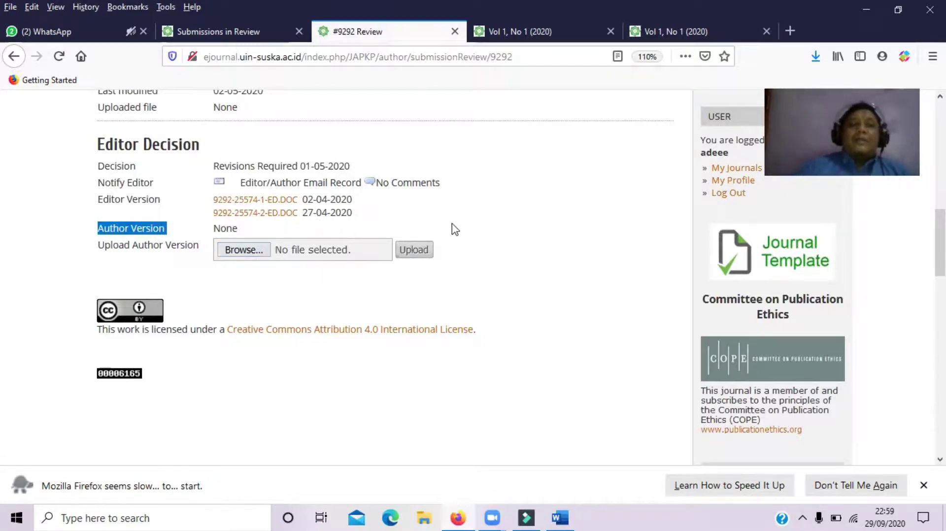
left_click(233, 252)
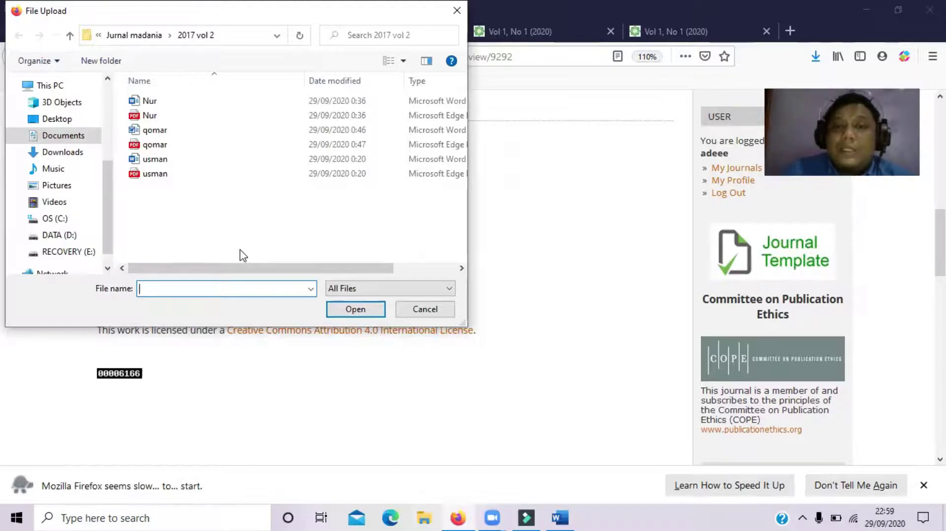
left_click(421, 310)
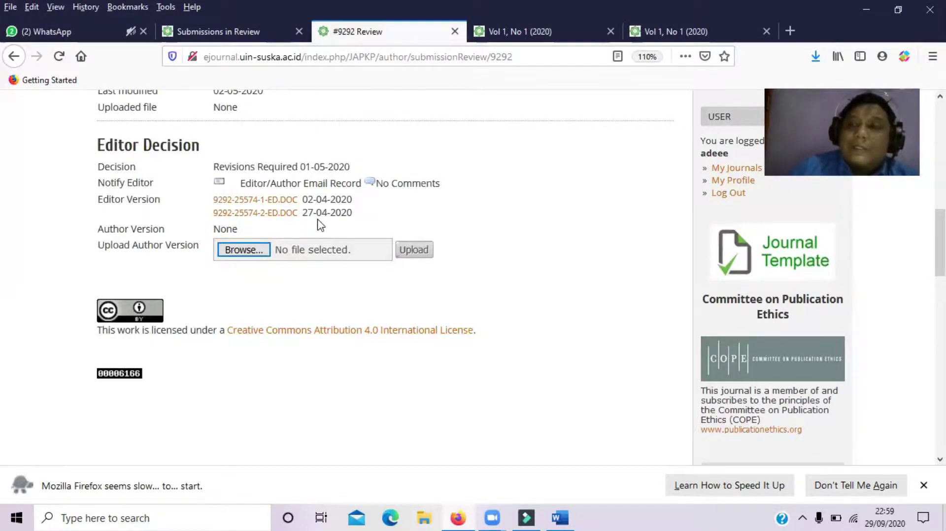
Examine the Review page from its submission details through Round 1 of Peer Review to the Editor Decision.
scroll(320, 224, "up", 10)
scroll(320, 225, "down", 5)
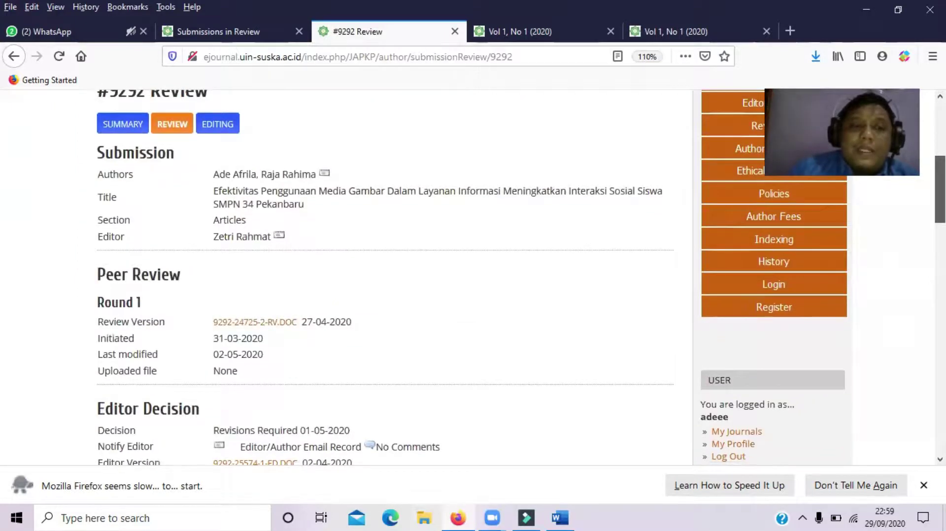
scroll(384, 275, "up", 5)
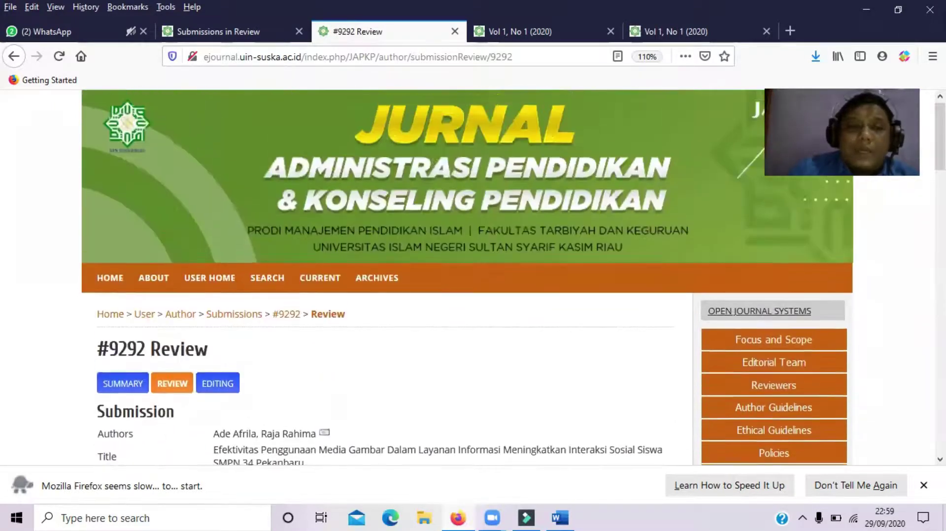
scroll(384, 276, "down", 5)
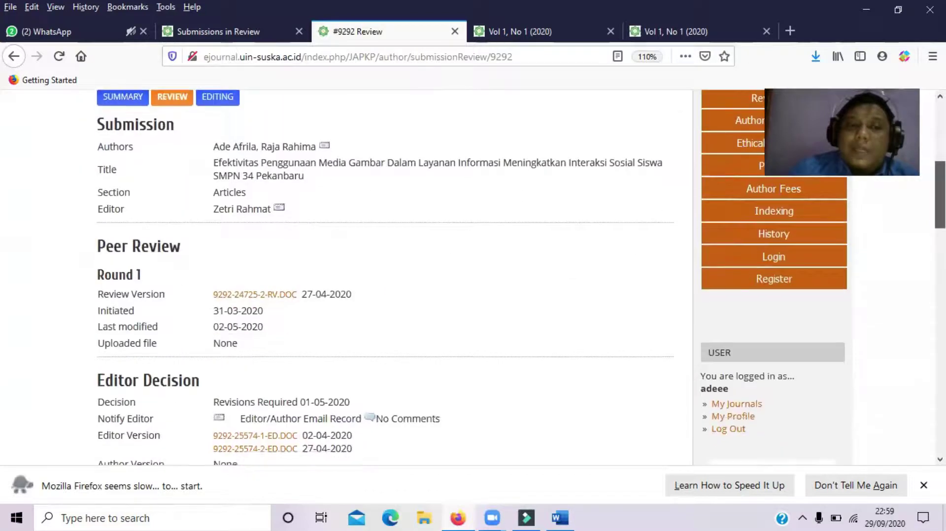
scroll(384, 276, "up", 1)
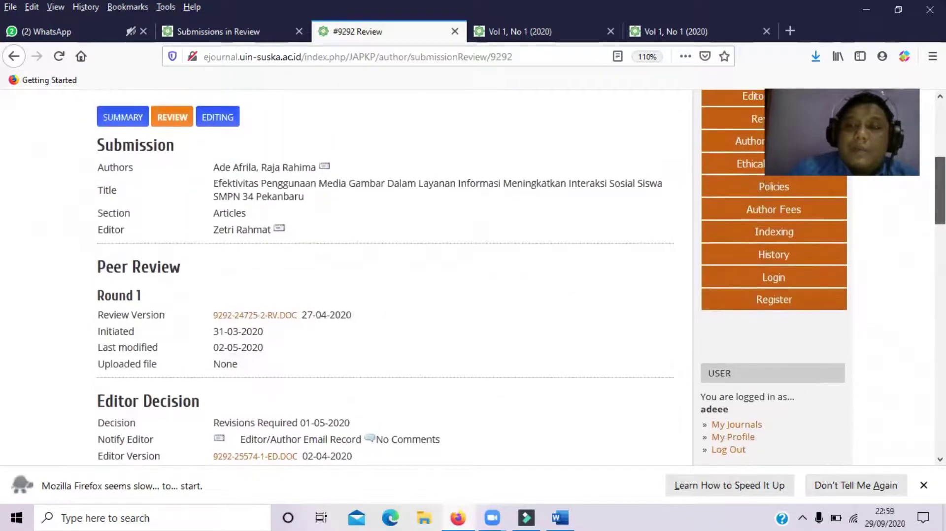
scroll(127, 197, "up", 1)
scroll(127, 198, "down", 1)
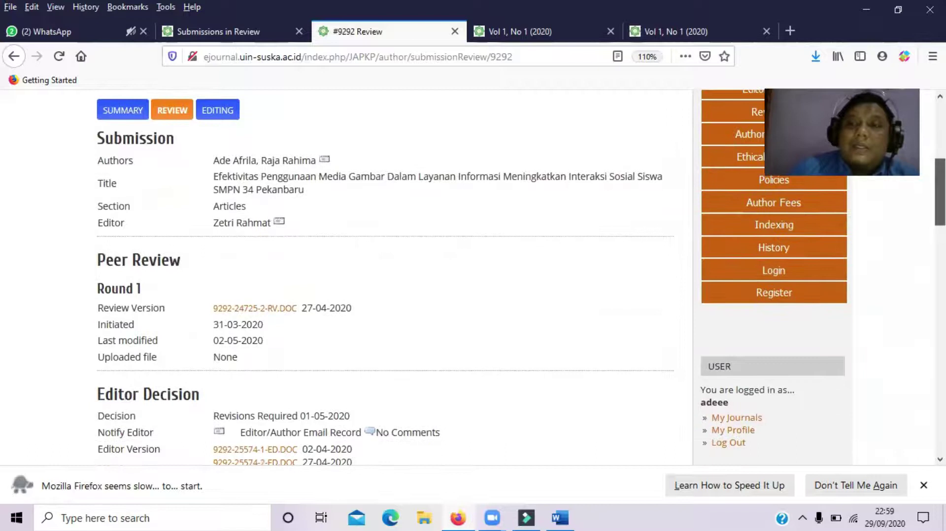
Open the submission's Summary page and look through it down to the end.
left_click(126, 112)
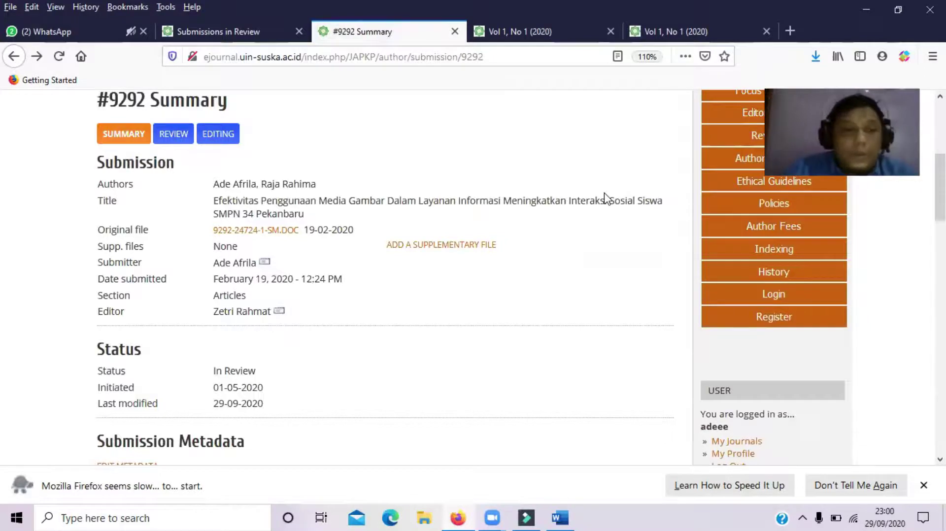
scroll(605, 197, "down", 15)
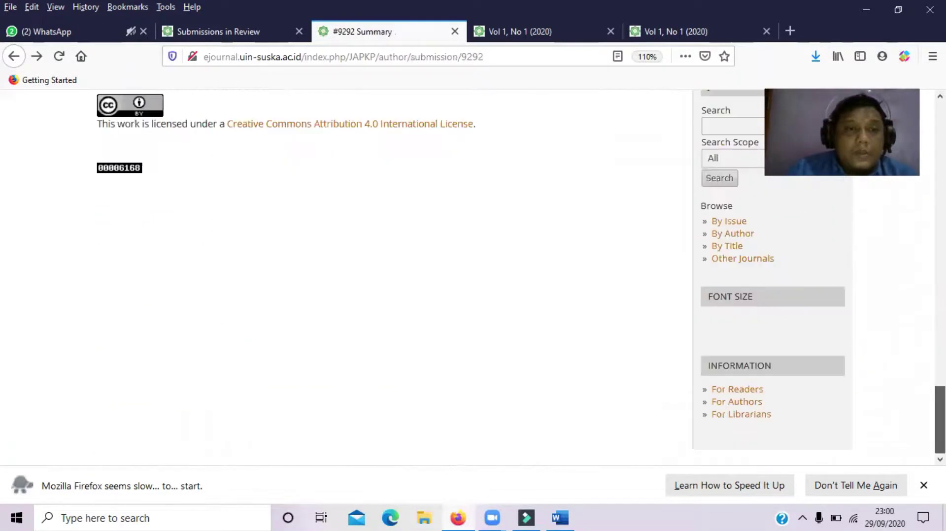
key("Home")
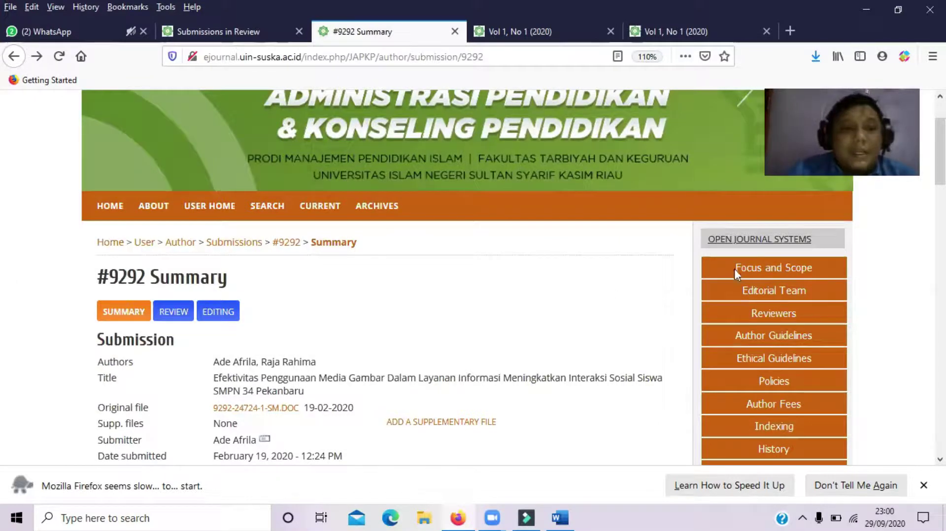
Open the Review page again and locate the Upload Author Version field under Editor Decision.
left_click(180, 317)
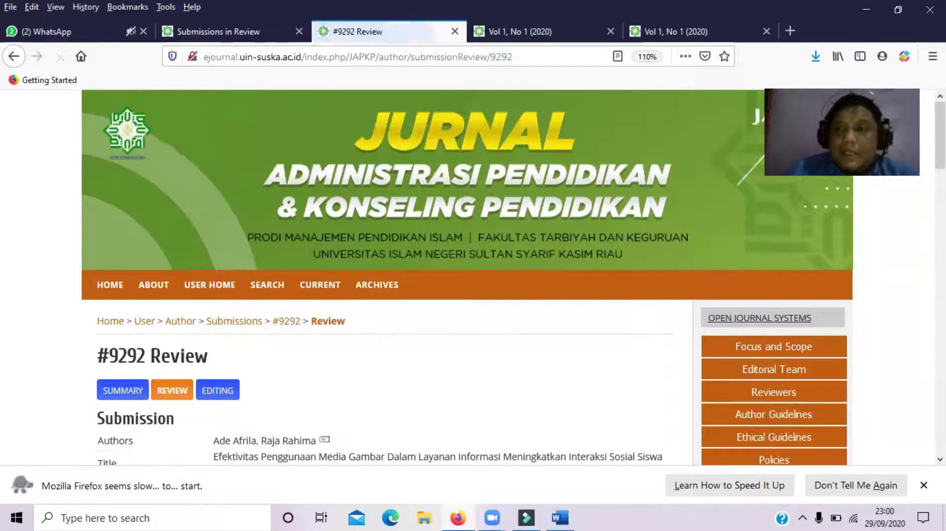
scroll(384, 276, "down", 5)
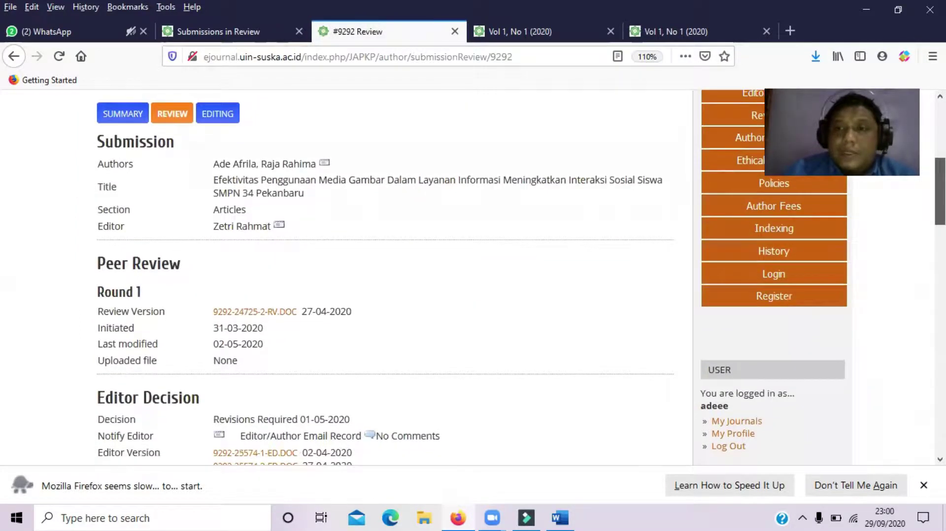
scroll(384, 276, "down", 3)
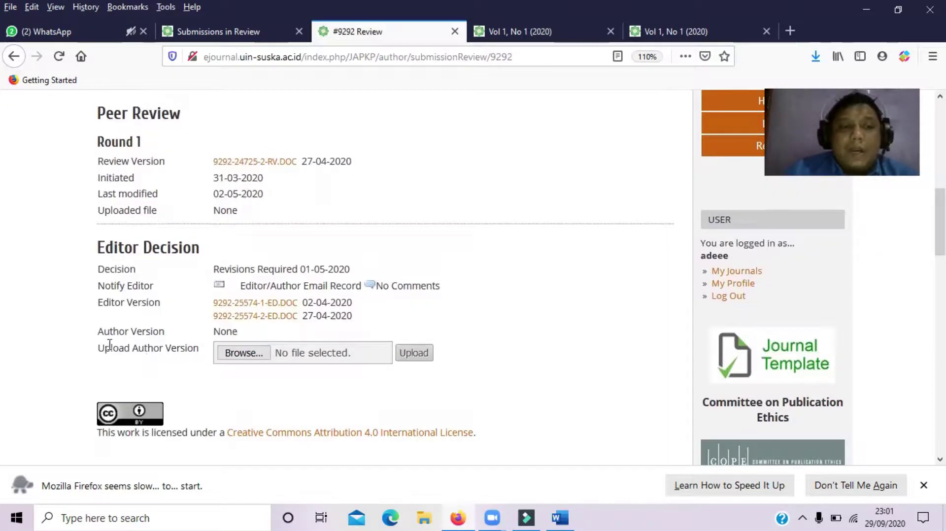
left_click_drag(98, 351, 210, 348)
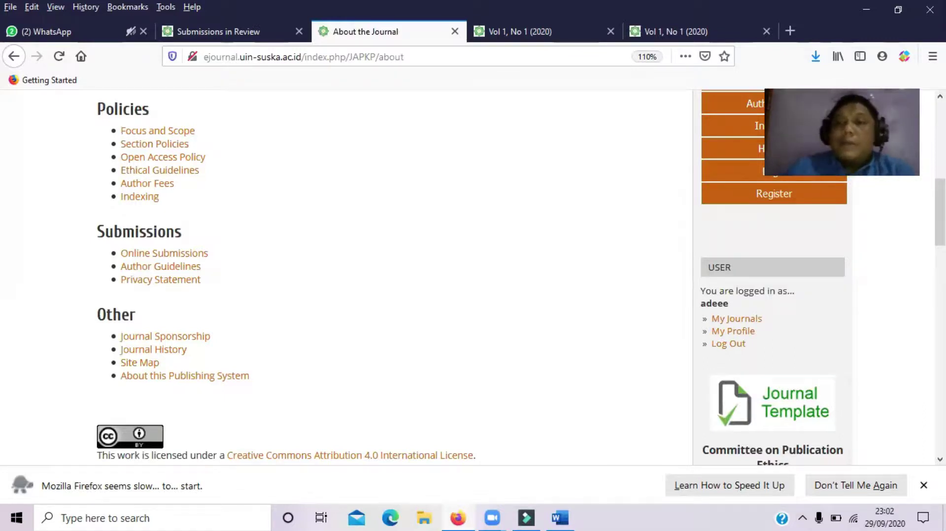
Look over the About the Journal page, including its People and Policies sections, and go back to the journal's home page.
key("Home")
scroll(514, 277, "down", 2)
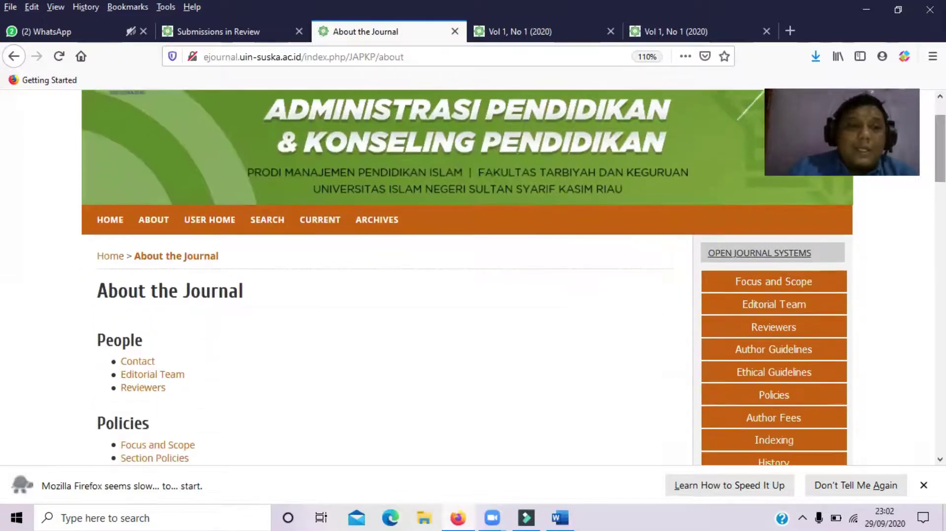
left_click(14, 56)
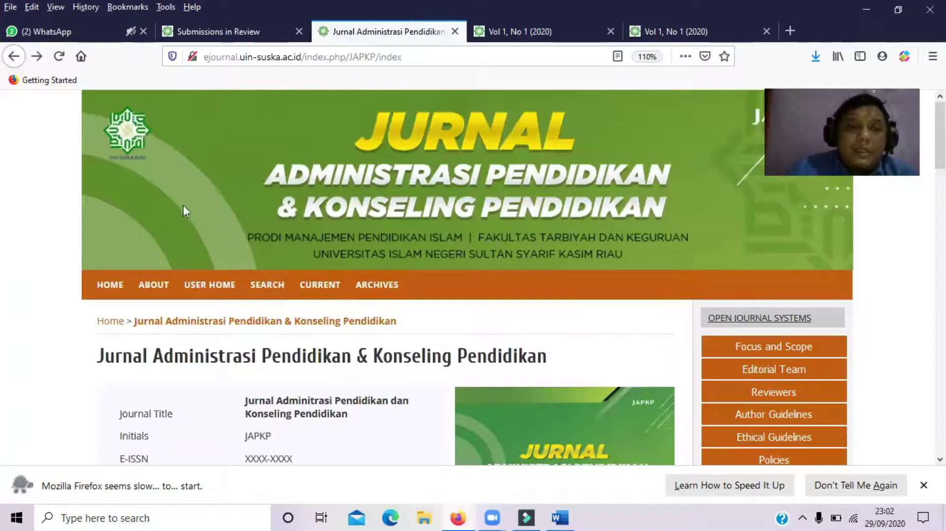
Go through User Home to the author's active submissions and open the article on Penggunaan Media Gambar.
left_click(219, 292)
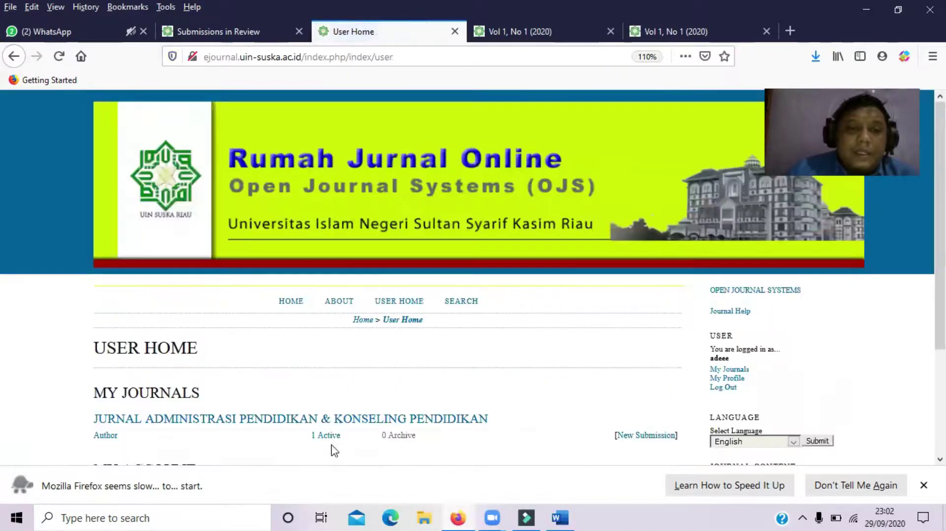
left_click(329, 438)
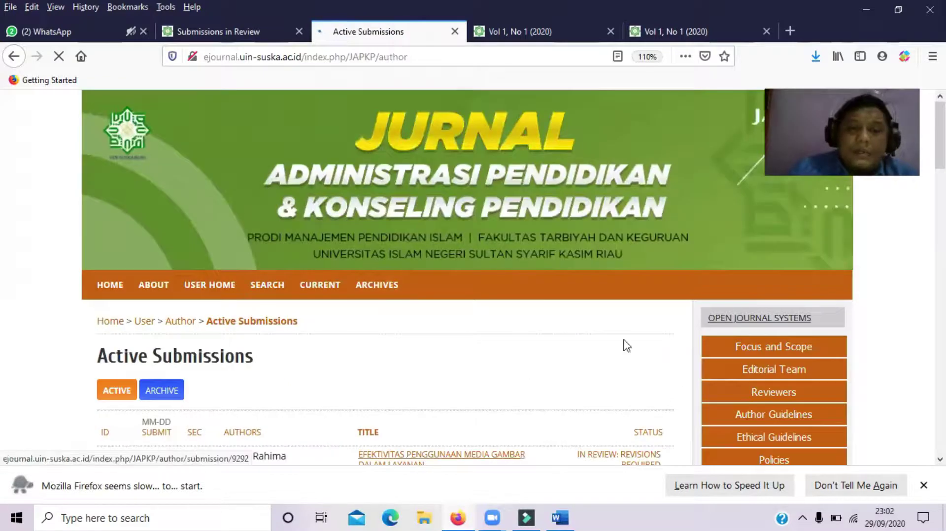
scroll(467, 276, "down", 2)
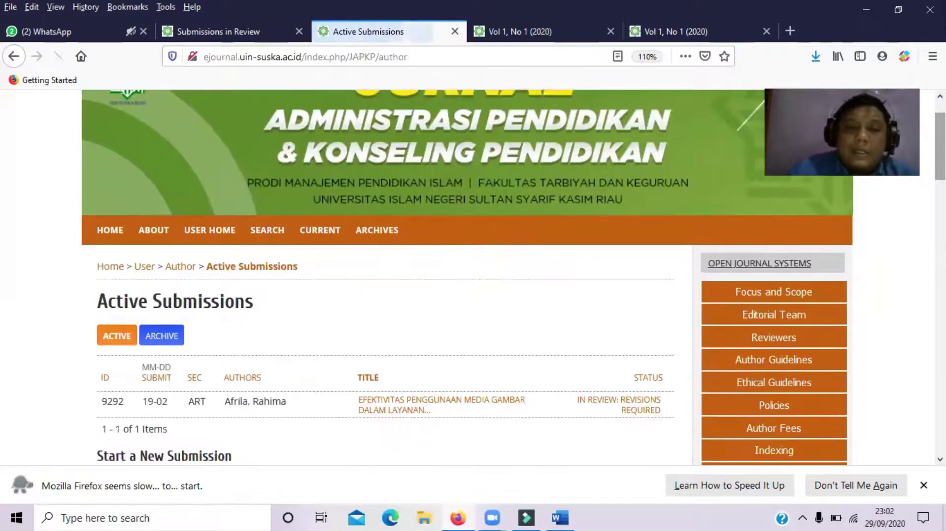
left_click(386, 409)
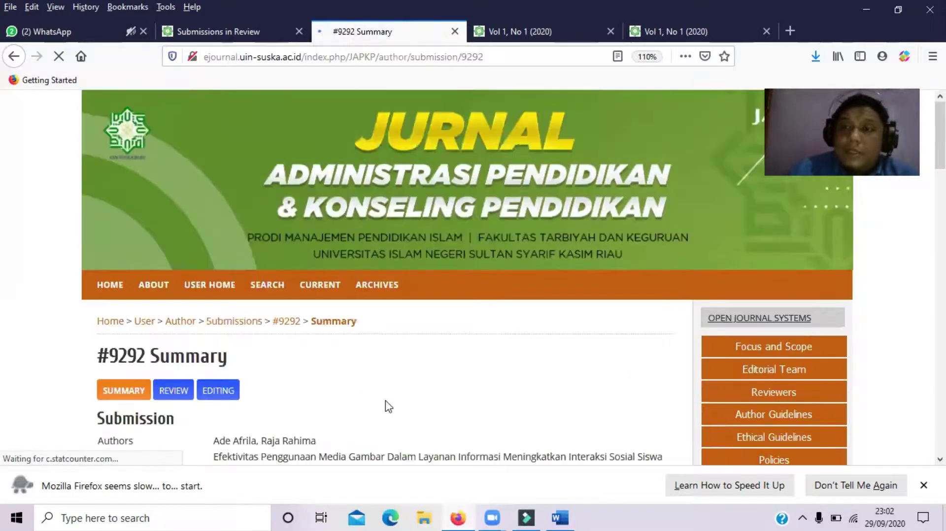
Find the Submission Metadata section of the article's Summary page and open the metadata for editing.
scroll(688, 258, "down", 3)
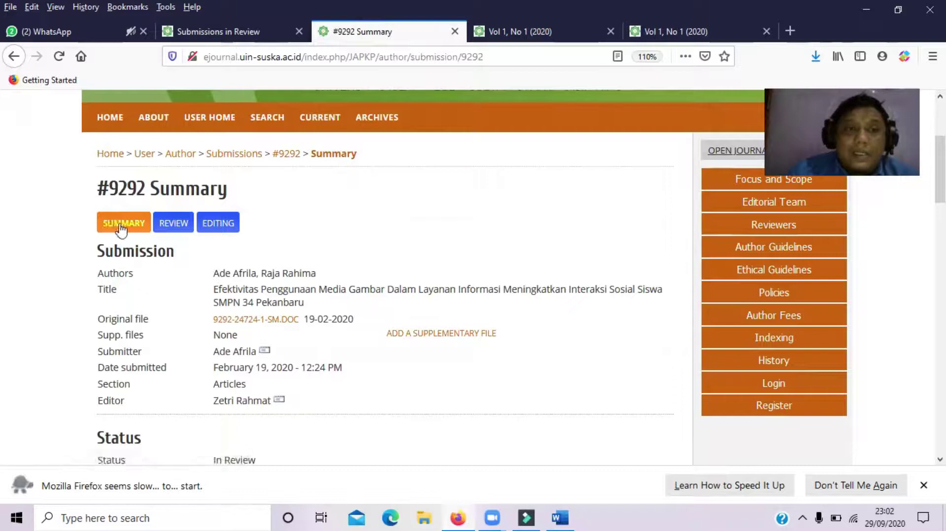
scroll(242, 187, "down", 6)
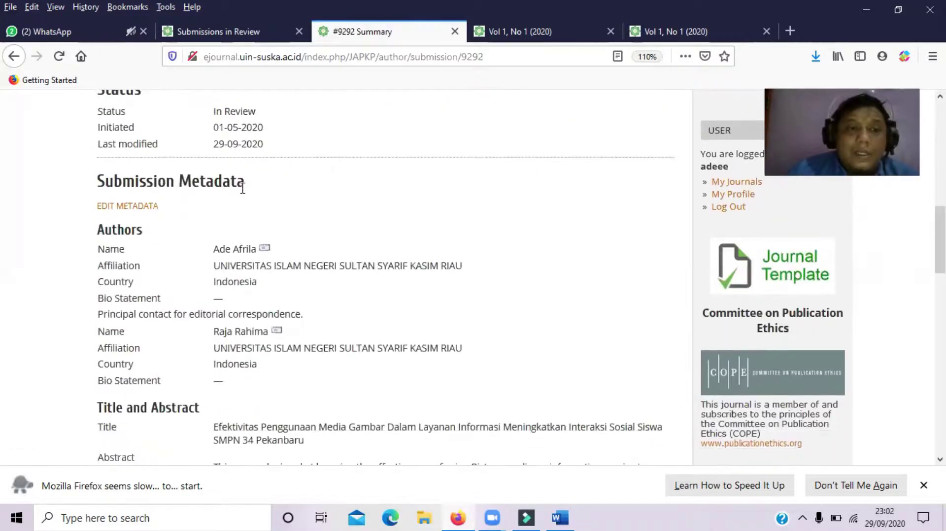
left_click(129, 207)
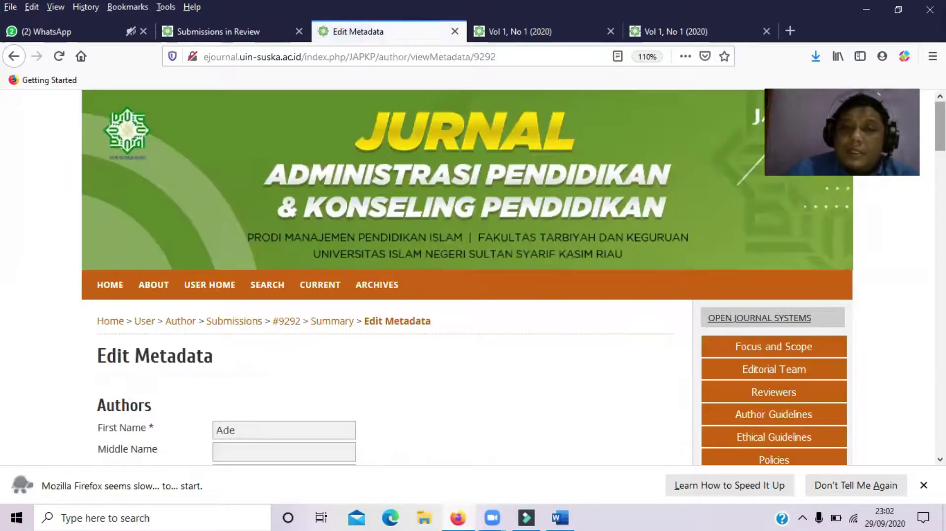
Check both authors' name, e-mail, affiliation, country and bio fields in the metadata form, highlighting the first author's affiliation.
scroll(493, 276, "down", 5)
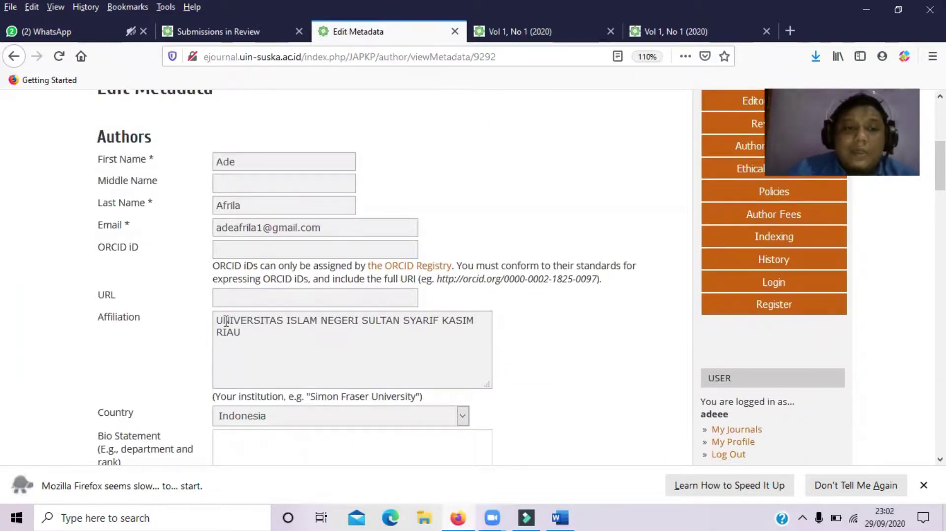
left_click_drag(218, 325, 341, 347)
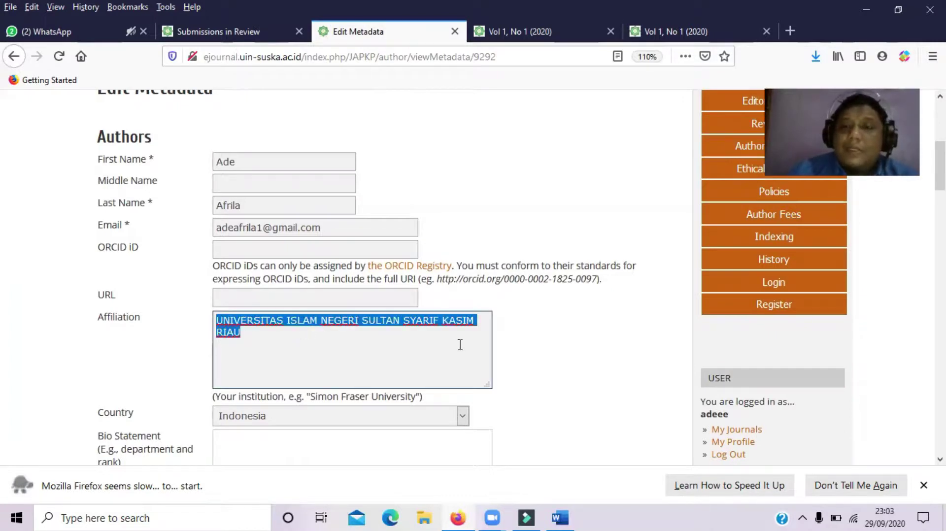
scroll(374, 276, "down", 4)
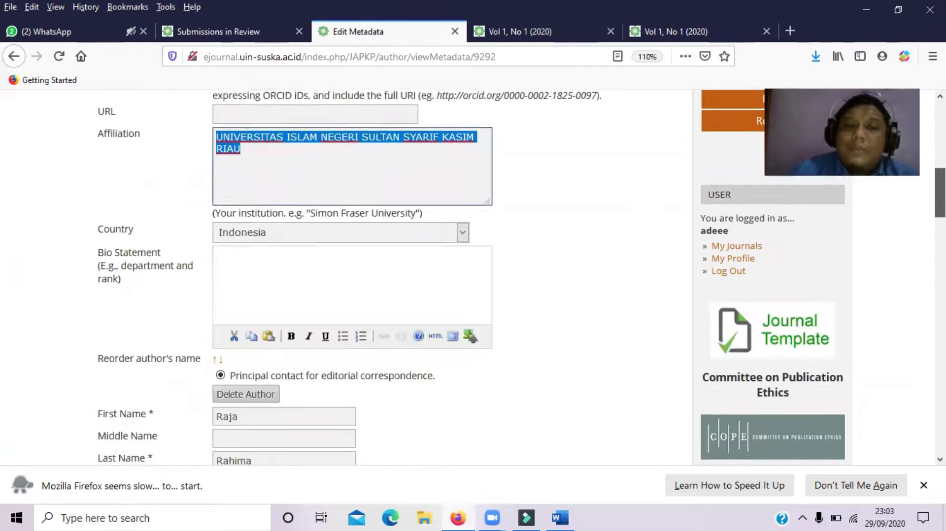
scroll(240, 329, "up", 5)
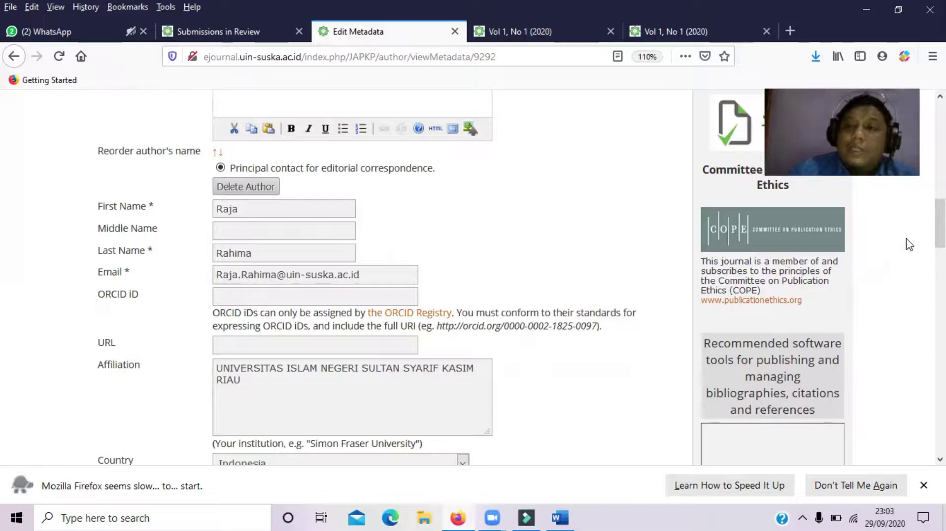
scroll(940, 224, "down", 2)
Check the metadata form's title, abstract, cover and indexing fields, including the keywords.
scroll(716, 298, "down", 10)
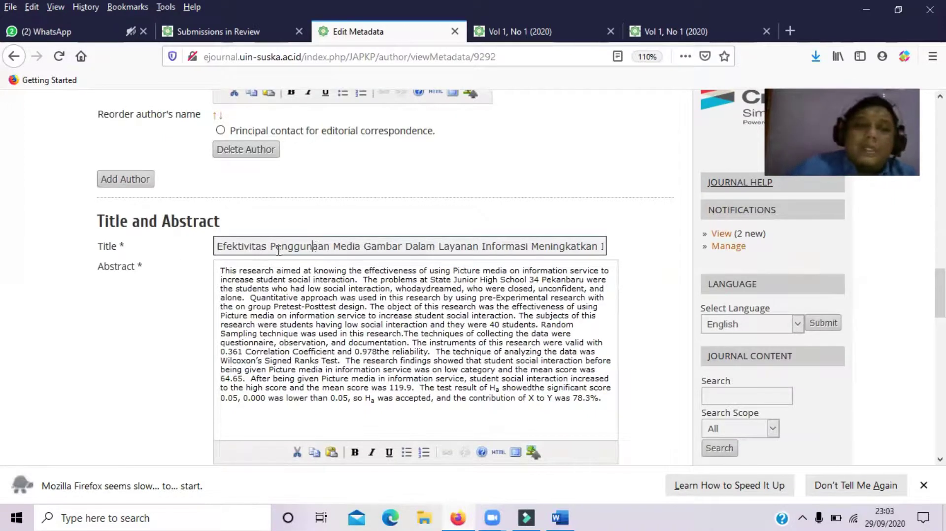
left_click(222, 272)
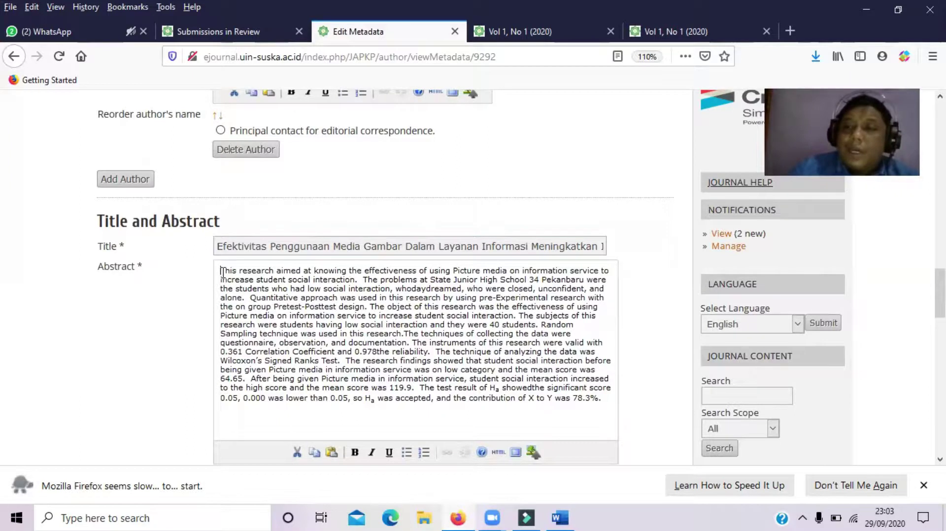
scroll(222, 272, "down", 10)
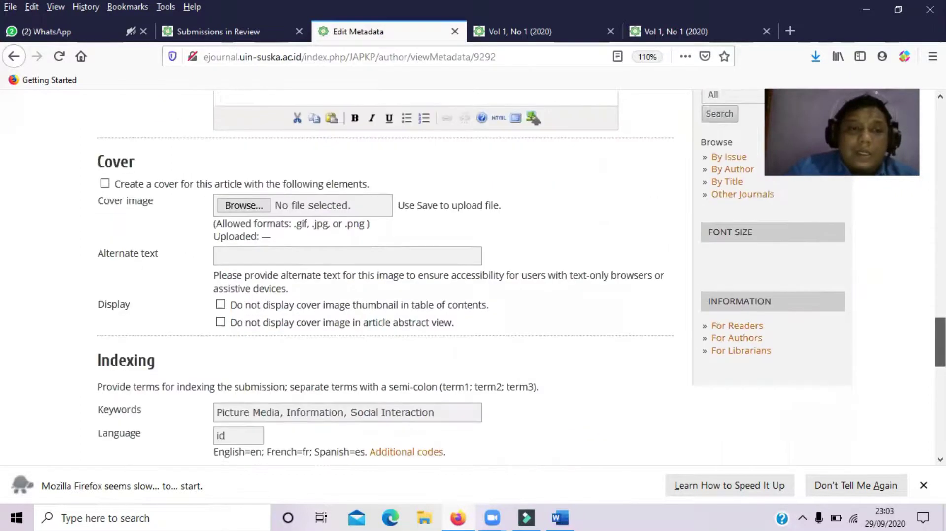
left_click(438, 299)
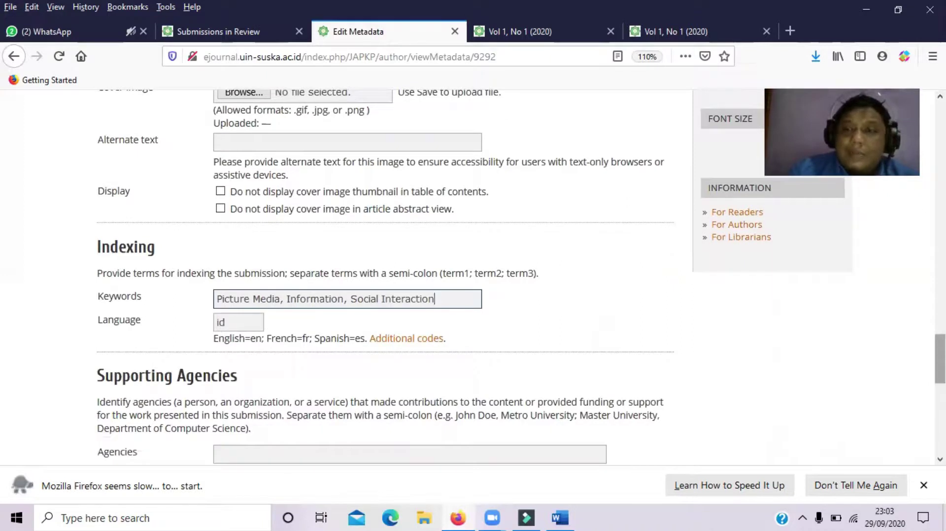
scroll(385, 276, "up", 7)
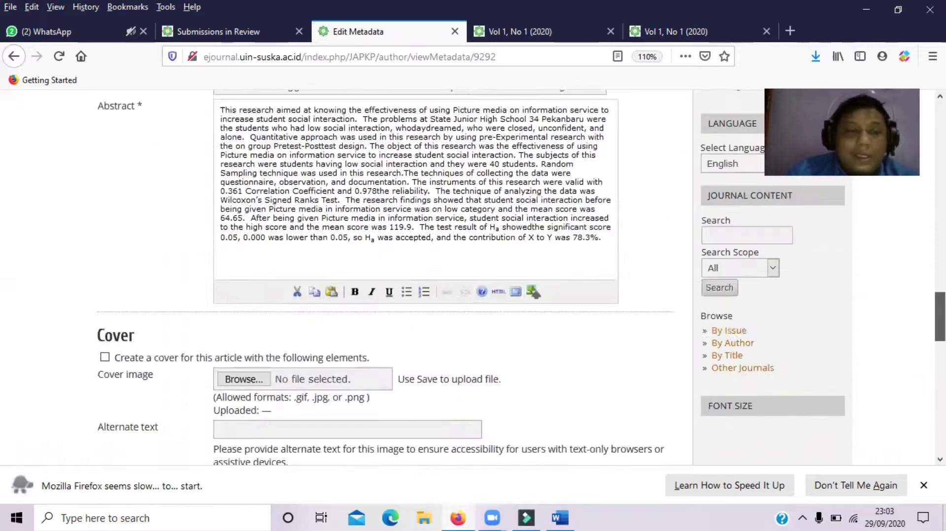
scroll(322, 410, "down", 8)
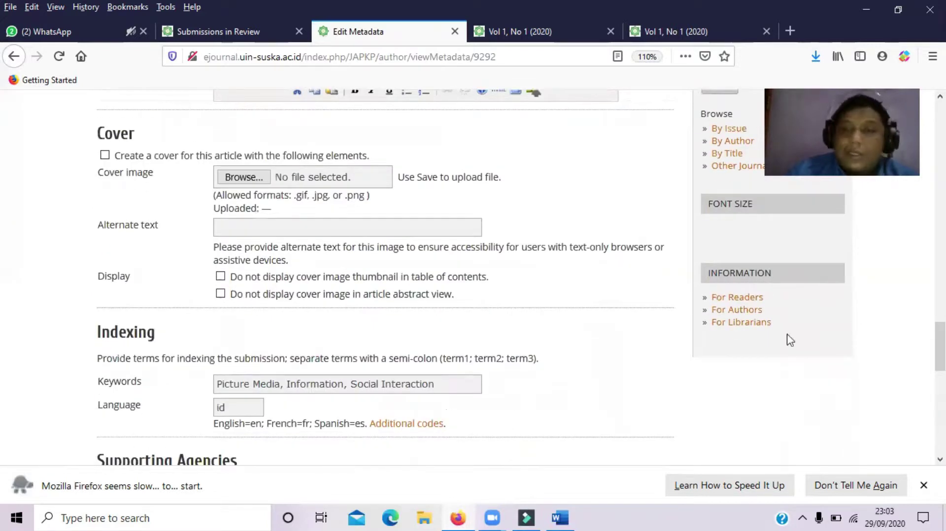
Check the Supporting Agencies and References fields and save the submission's metadata.
left_click_drag(940, 345, 940, 395)
left_click(256, 302)
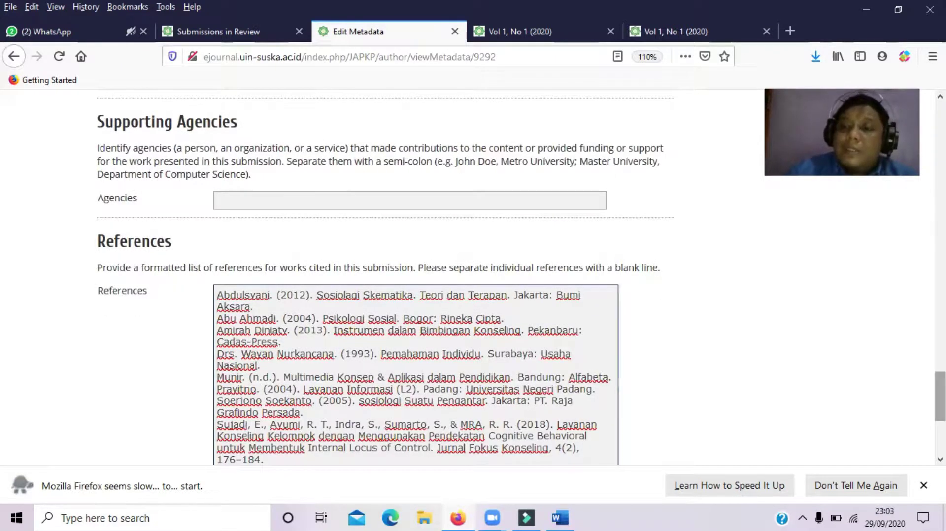
left_click_drag(940, 394, 940, 426)
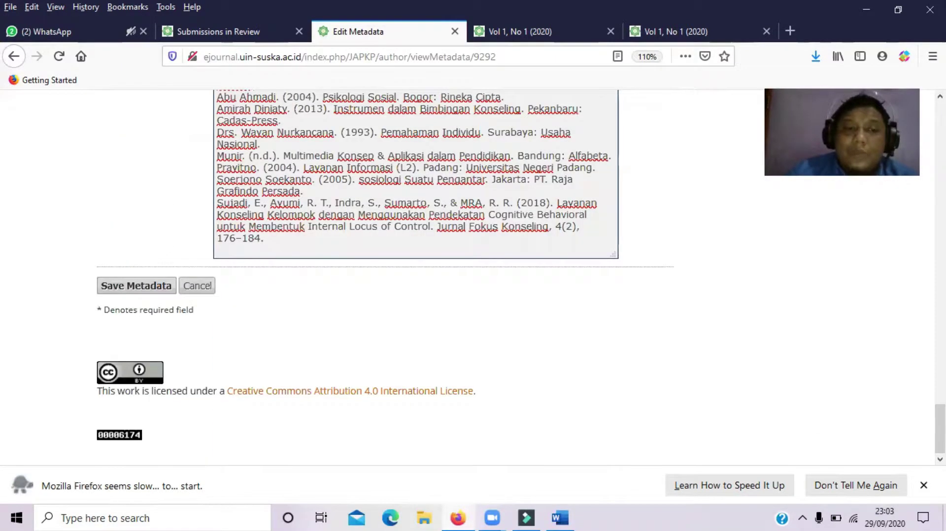
left_click(138, 286)
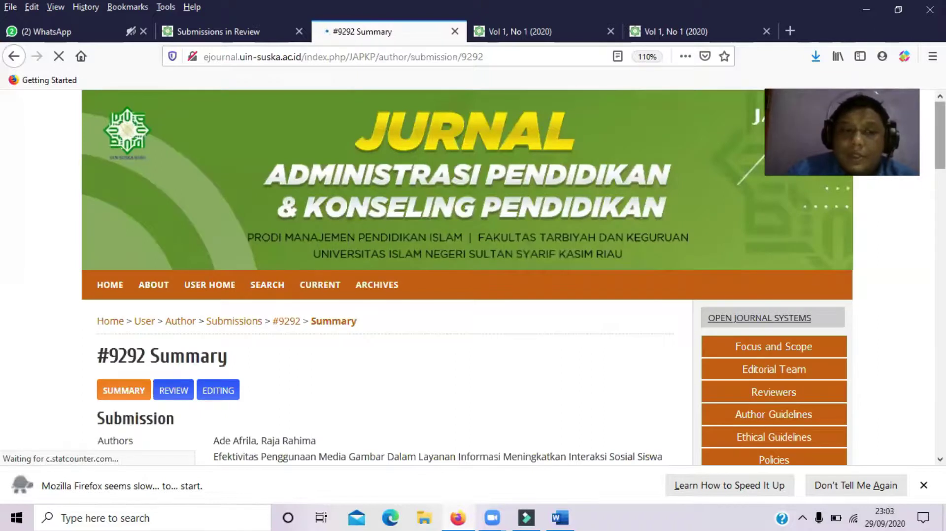
Recheck Peer Review and Editor Decision on the Review page, and return to the Summary page's submission details and status.
scroll(385, 276, "down", 4)
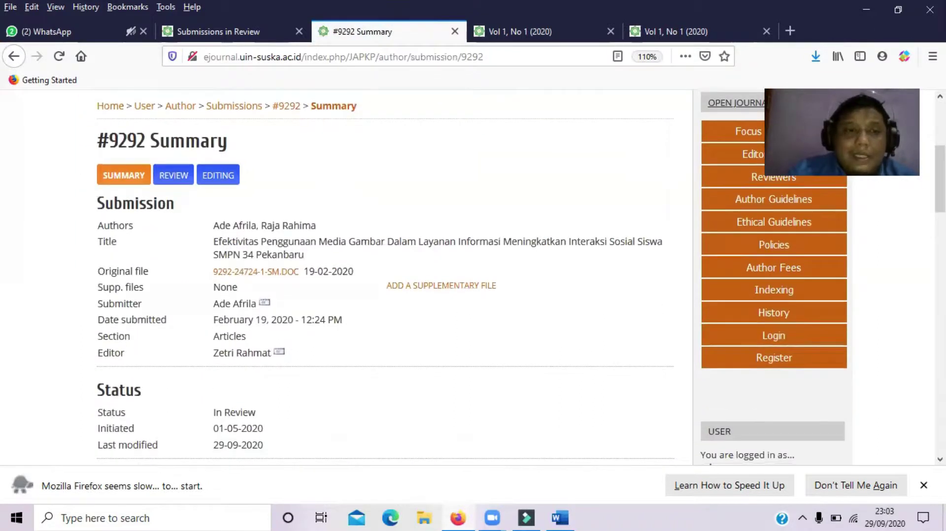
left_click(172, 177)
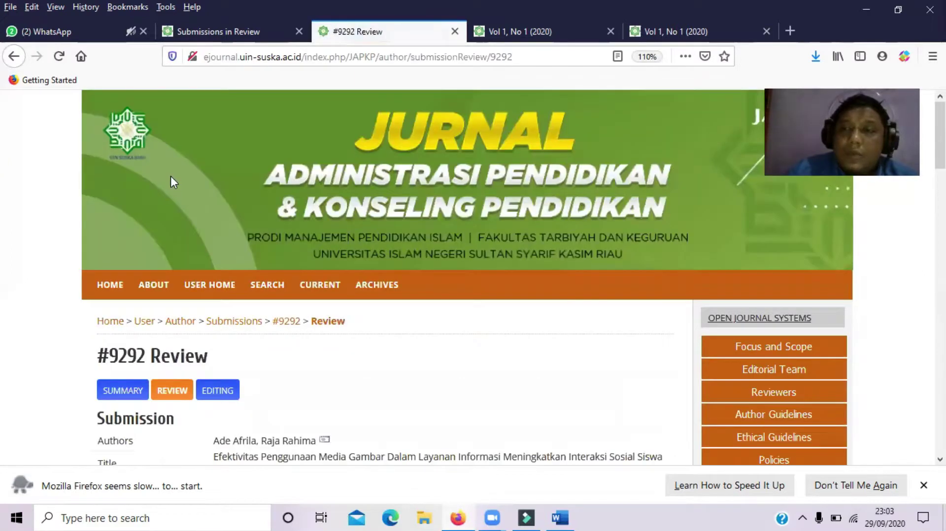
scroll(754, 167, "down", 10)
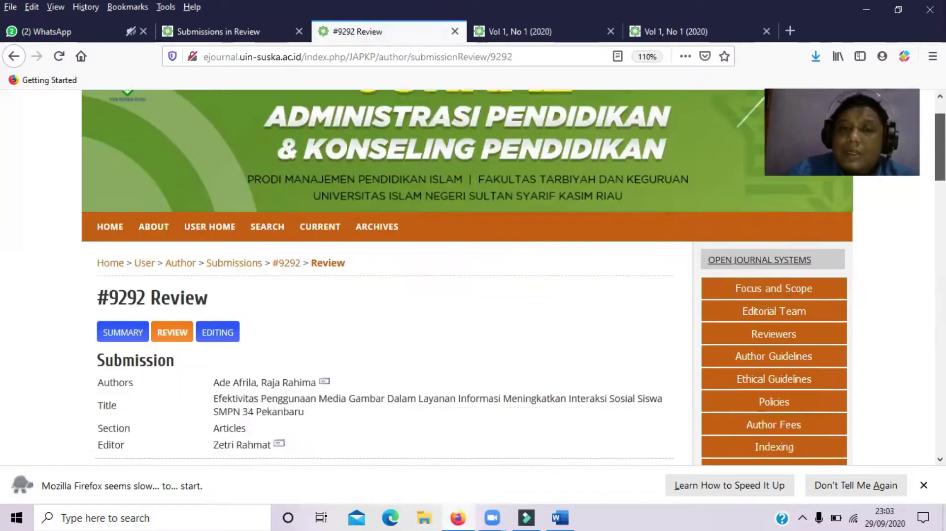
scroll(754, 166, "up", 5)
scroll(385, 276, "down", 1)
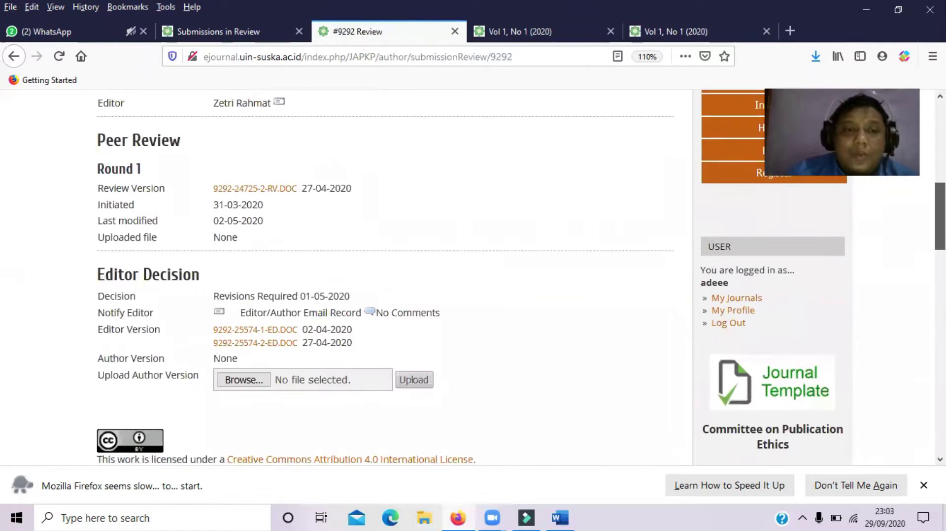
scroll(384, 276, "up", 6)
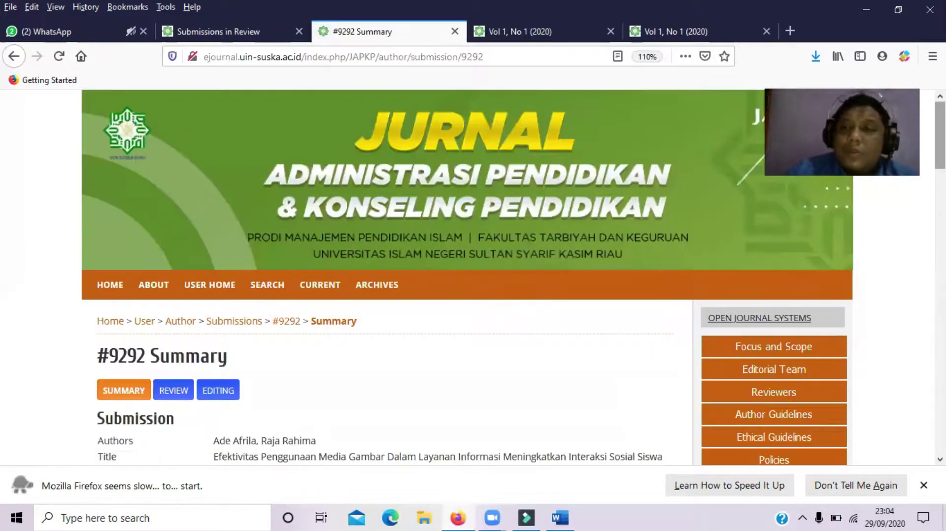
scroll(384, 276, "down", 6)
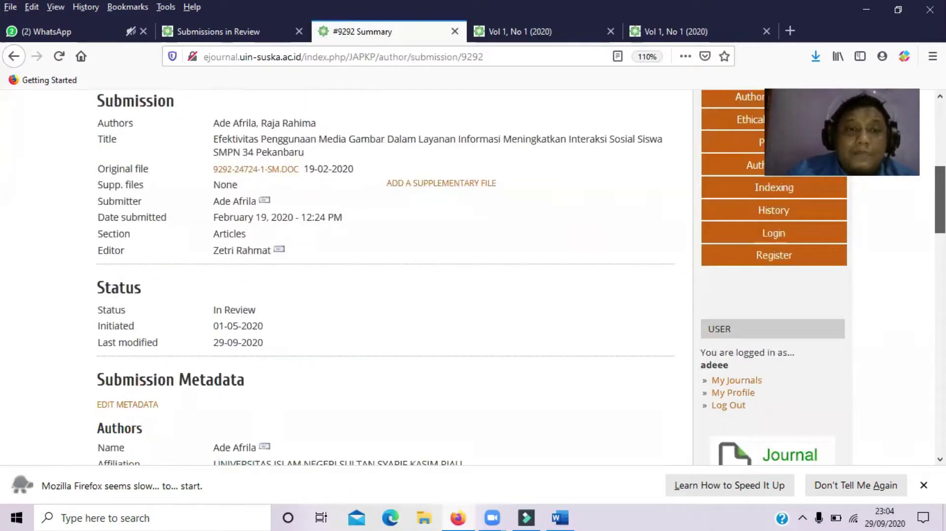
Open the submission's Review page and highlight the Upload Author Version label under Editor Decision.
scroll(660, 237, "up", 6)
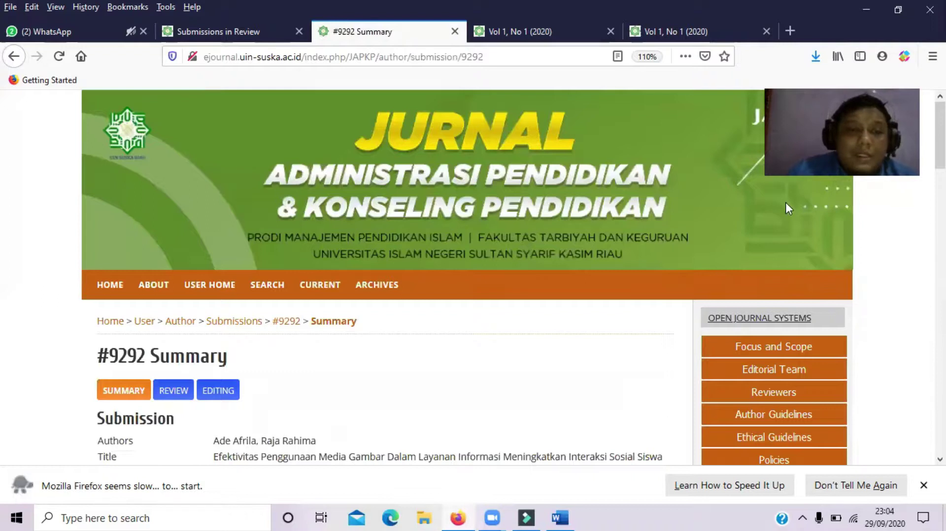
left_click(173, 390)
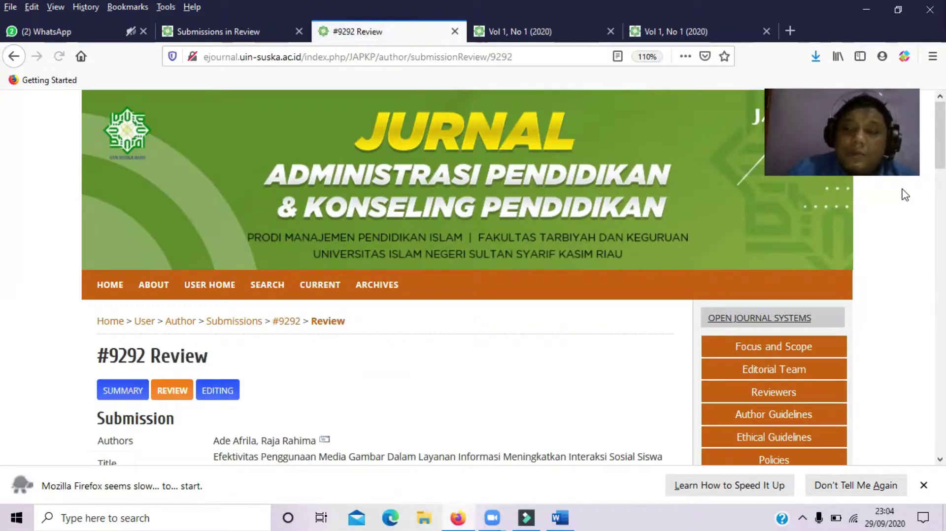
scroll(903, 194, "down", 12)
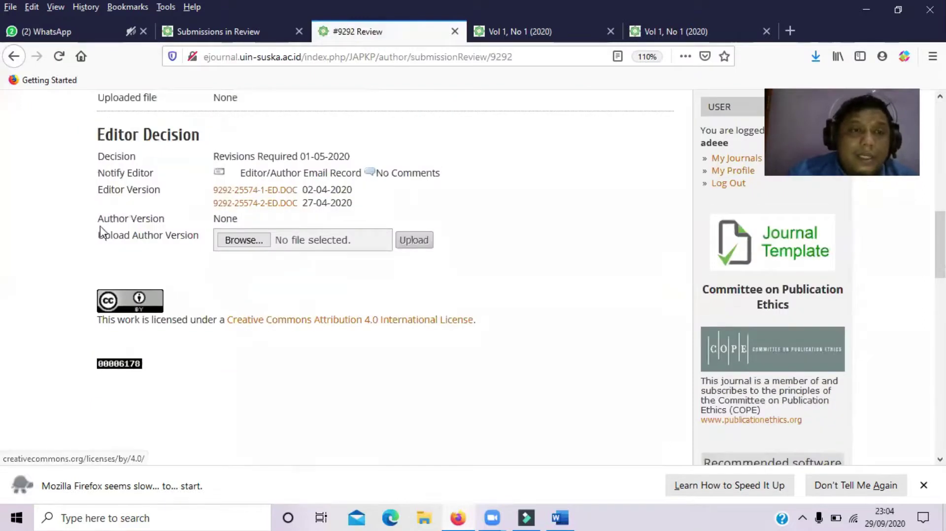
left_click_drag(98, 238, 198, 240)
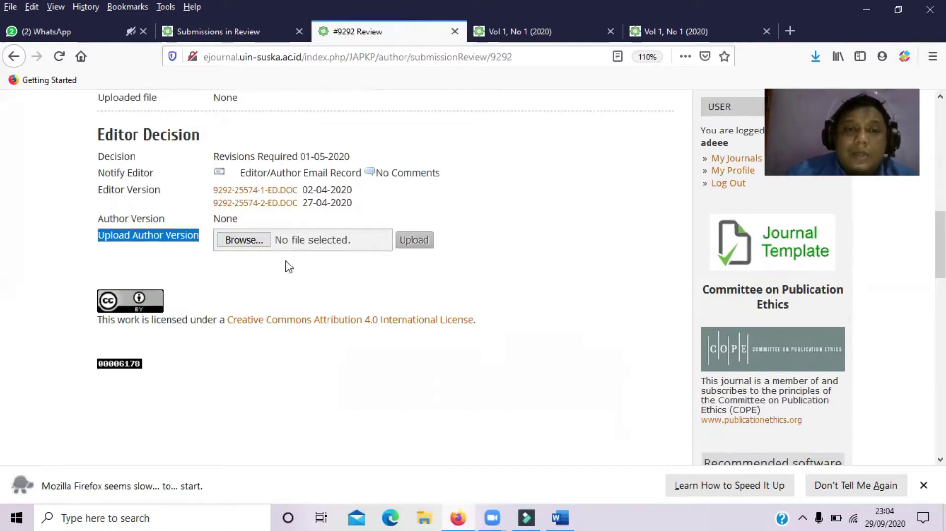
Show the file chooser for uploading the author version, cancel it without selecting a file, and highlight the Author Version entry.
left_click(254, 247)
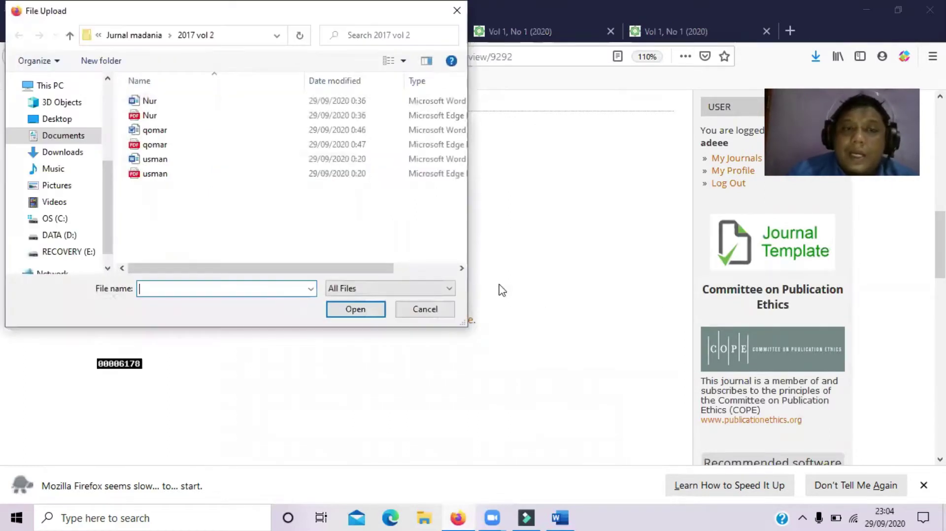
left_click(436, 314)
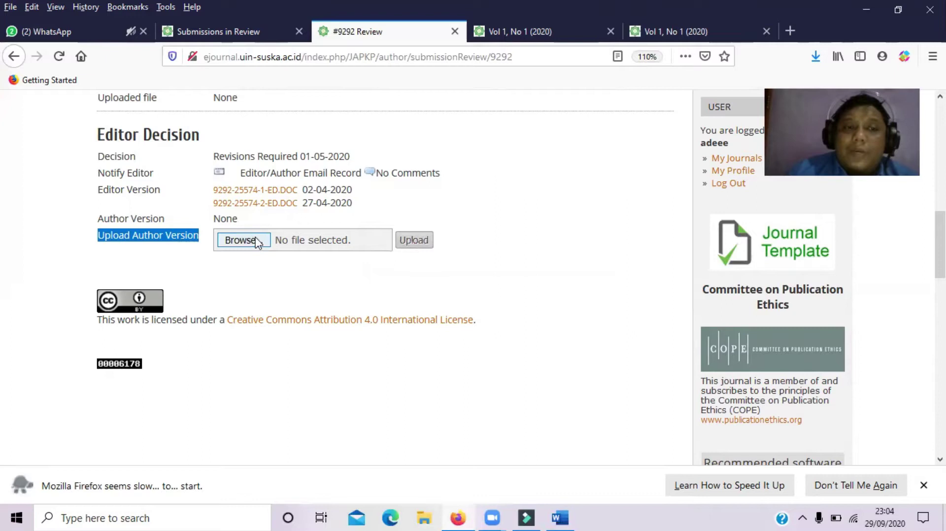
left_click_drag(212, 222, 293, 219)
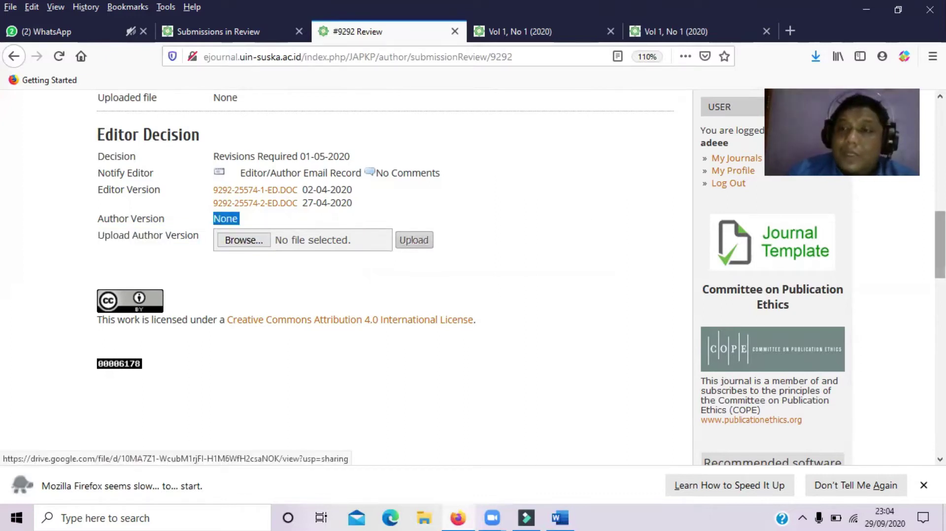
scroll(756, 229, "up", 5)
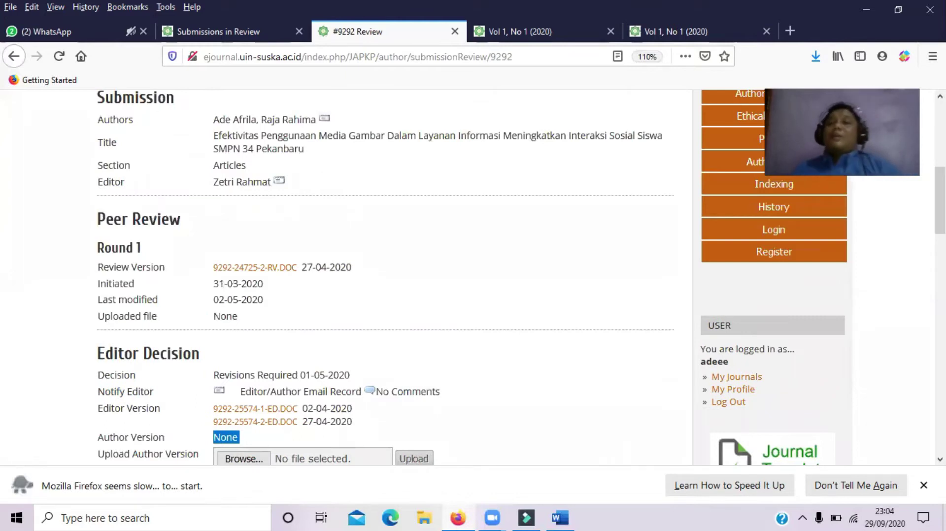